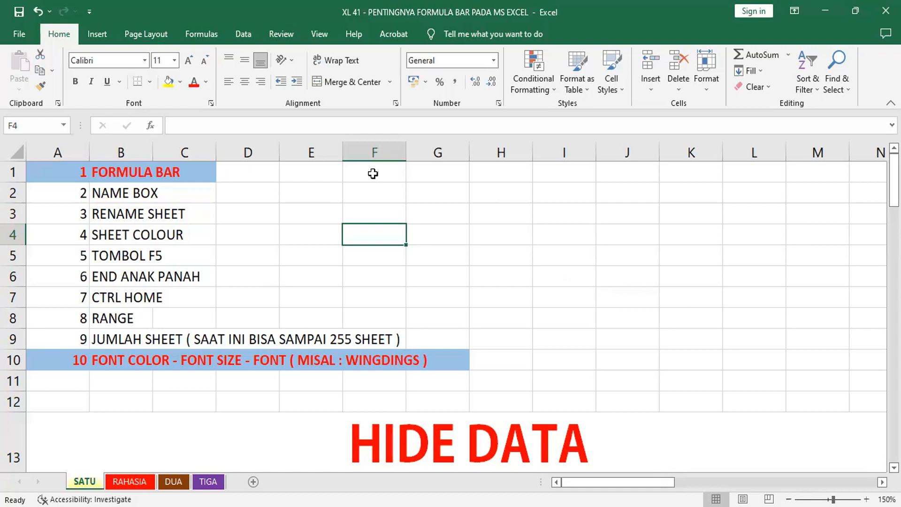
Look at the hide and unhide options offered for column G and for row 5, without applying any.
left_click(438, 152)
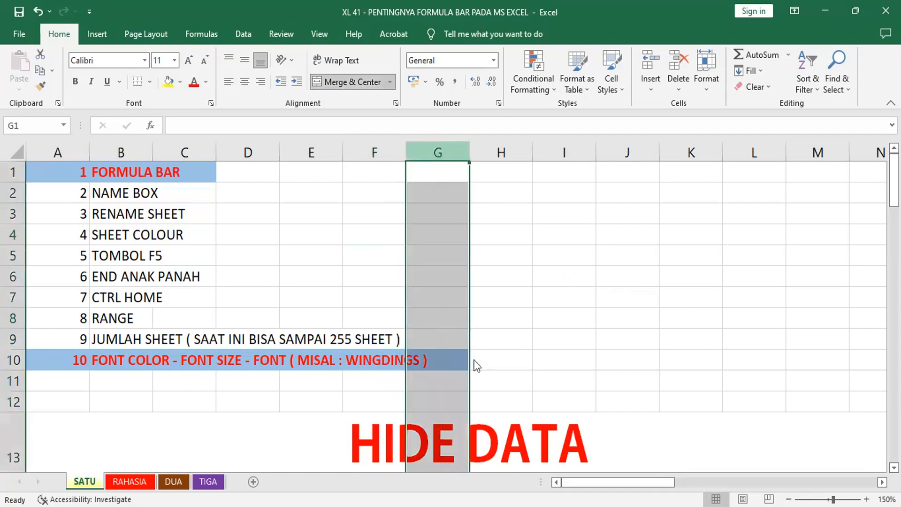
right_click(438, 153)
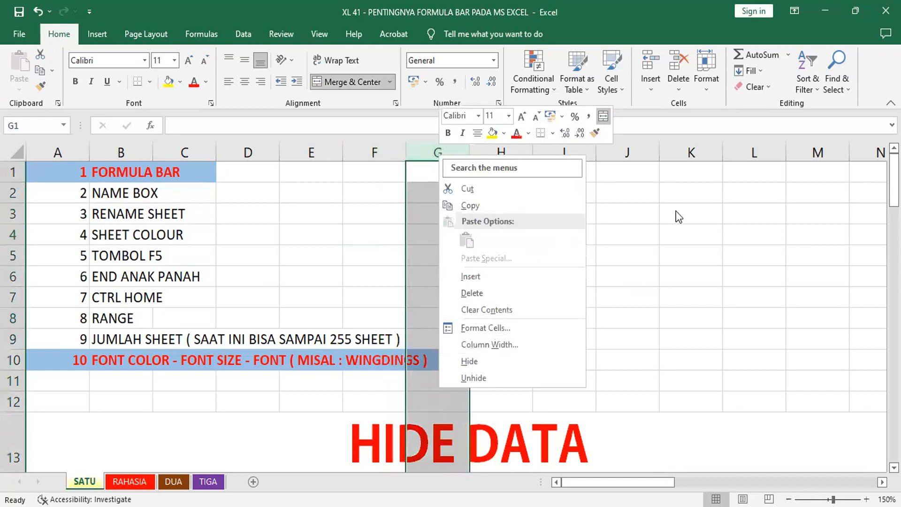
key("Escape")
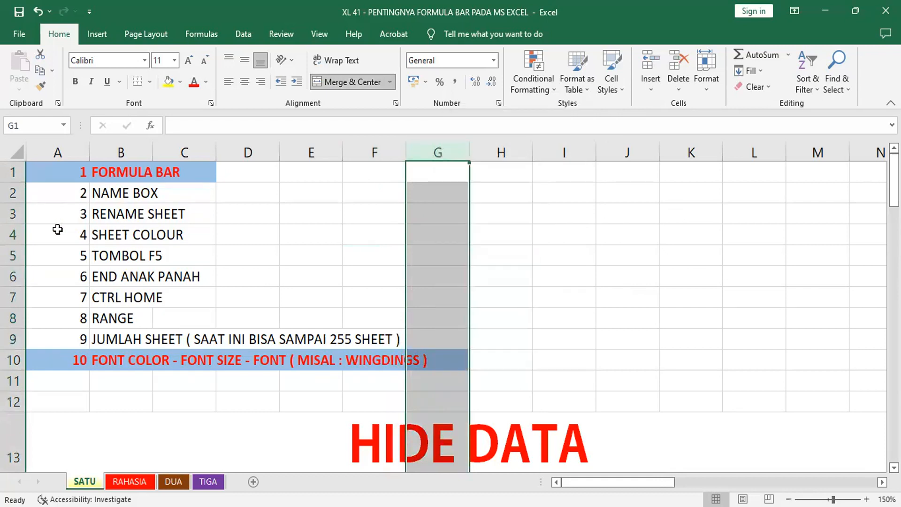
left_click(11, 256)
right_click(10, 256)
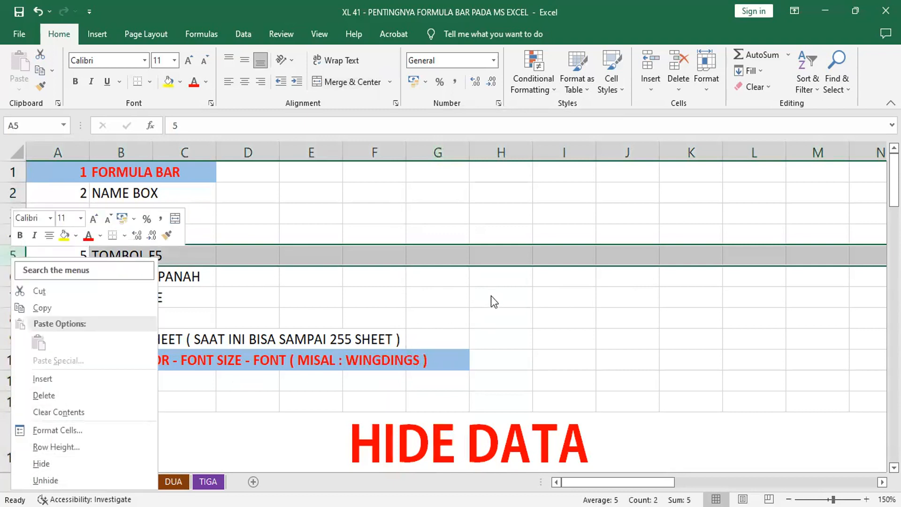
key("Escape")
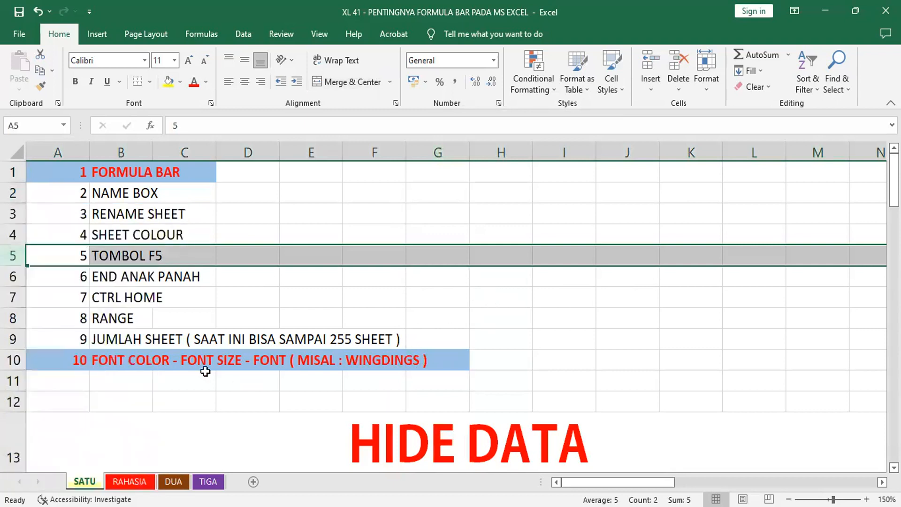
Add item 11 to the list by entering 11 in A11 and HIDE / UNHIDE in B11.
left_click(79, 385)
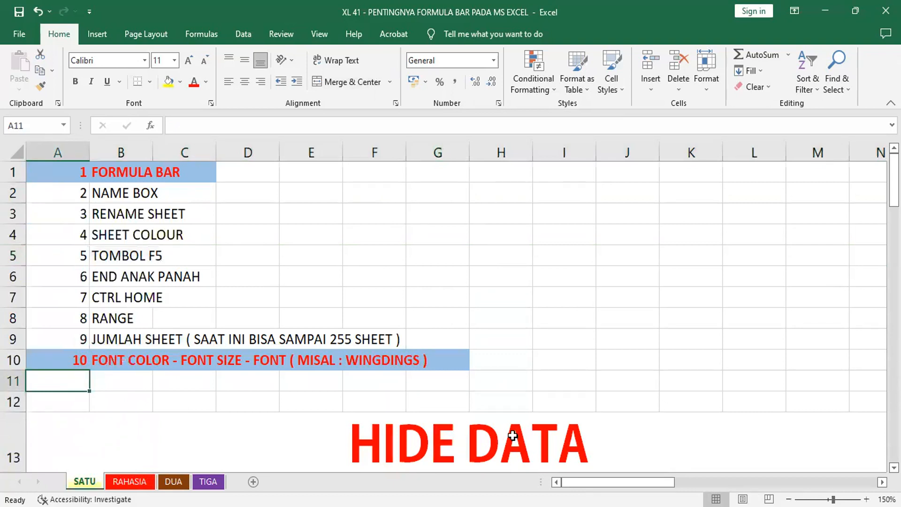
type("11")
key("Tab")
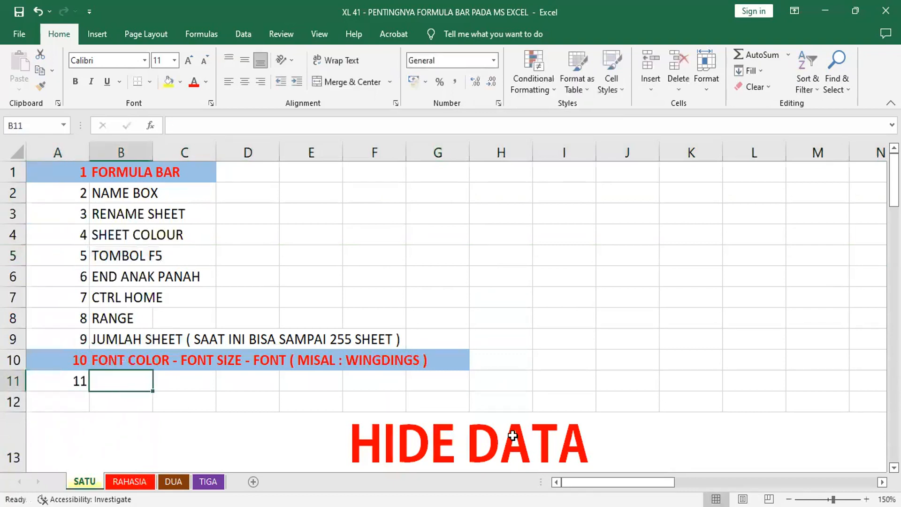
type("hi")
key("BackSpace")
key("BackSpace")
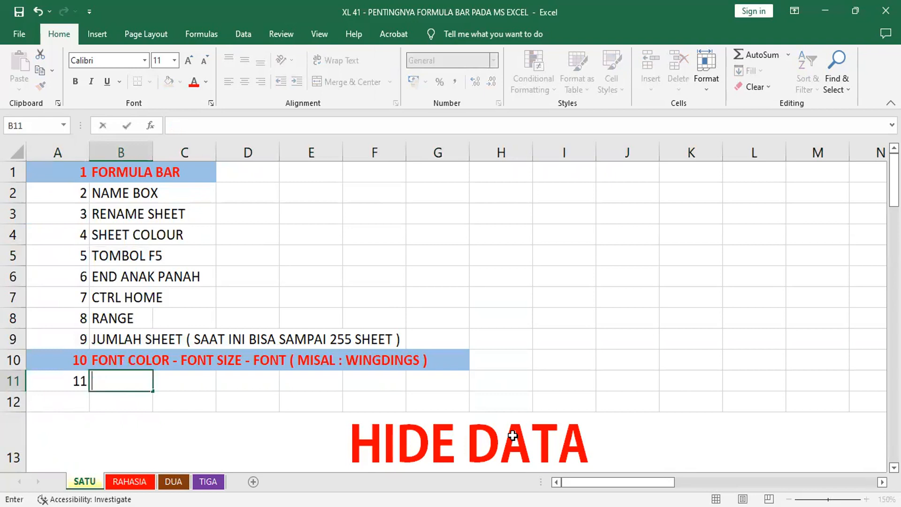
type("HIDE /")
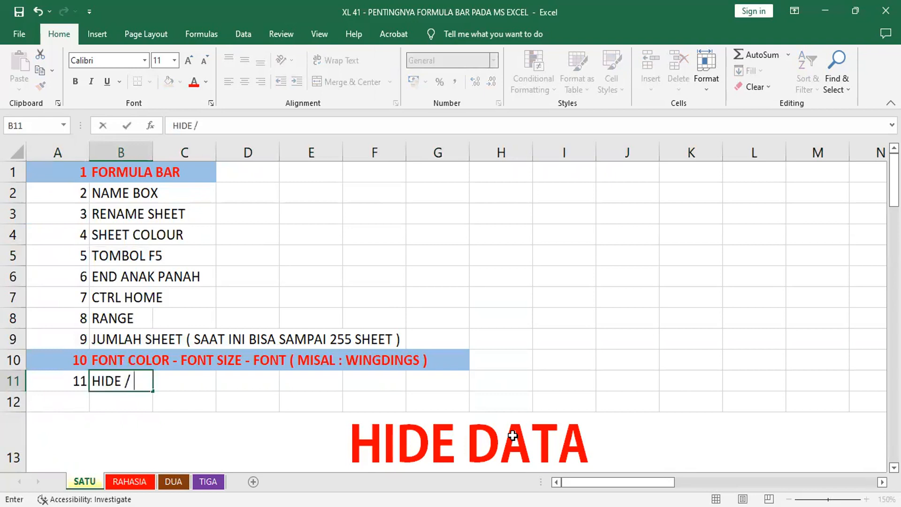
type(" H")
key("BackSpace")
type("UND")
key("BackSpace")
type("HIDE")
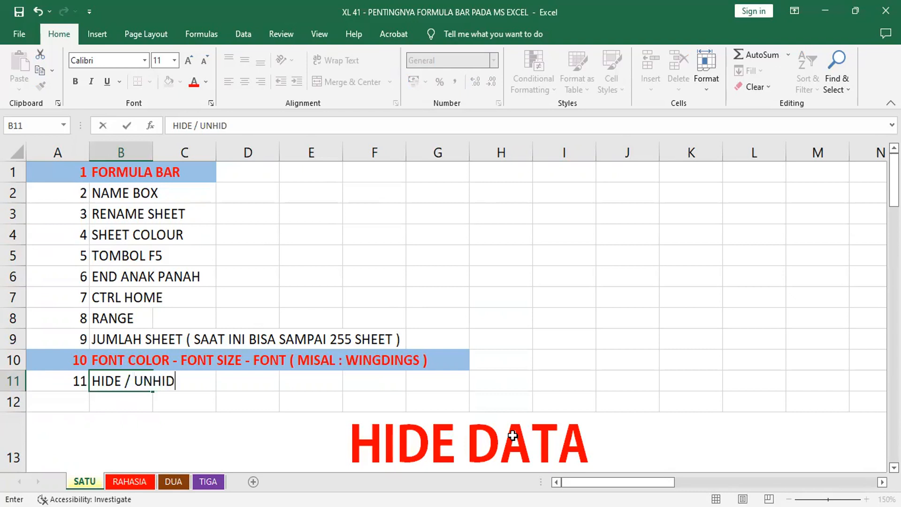
key("Return")
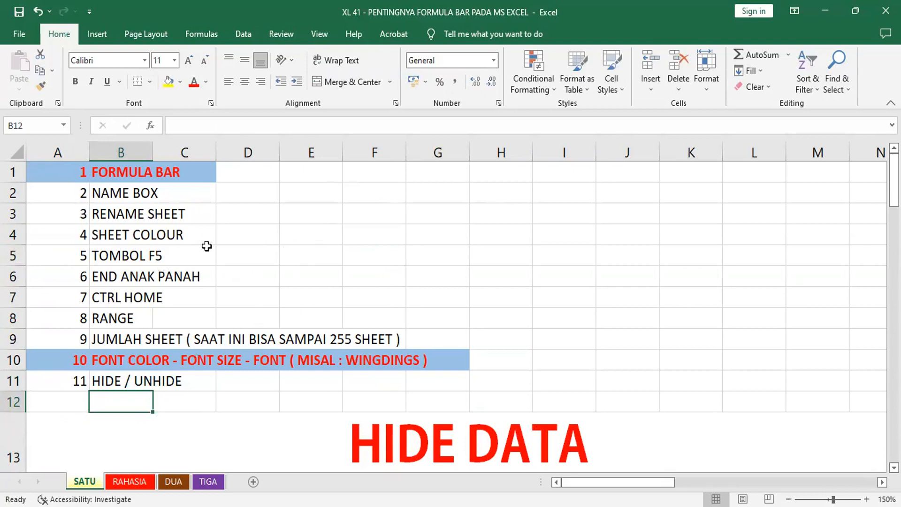
Enter 50 in F1 and 125 in F2, and extend the number series down to F8.
left_click(384, 173)
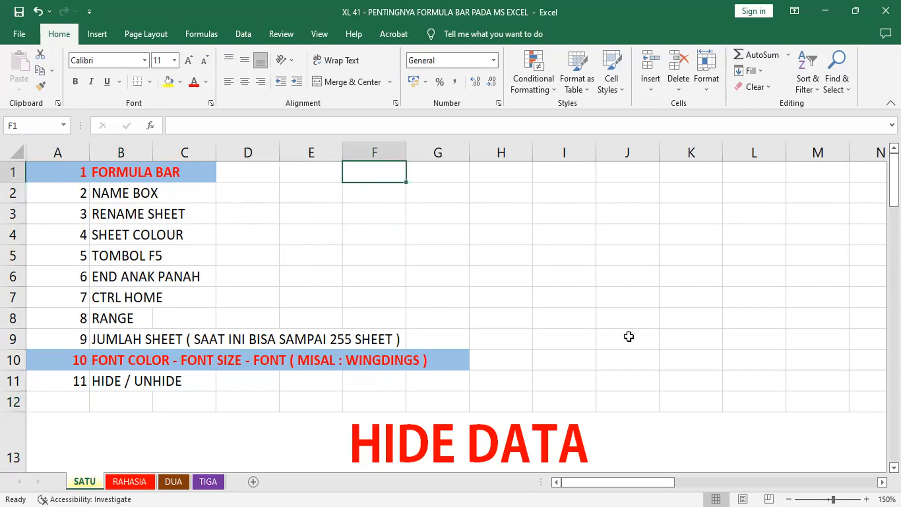
type("50")
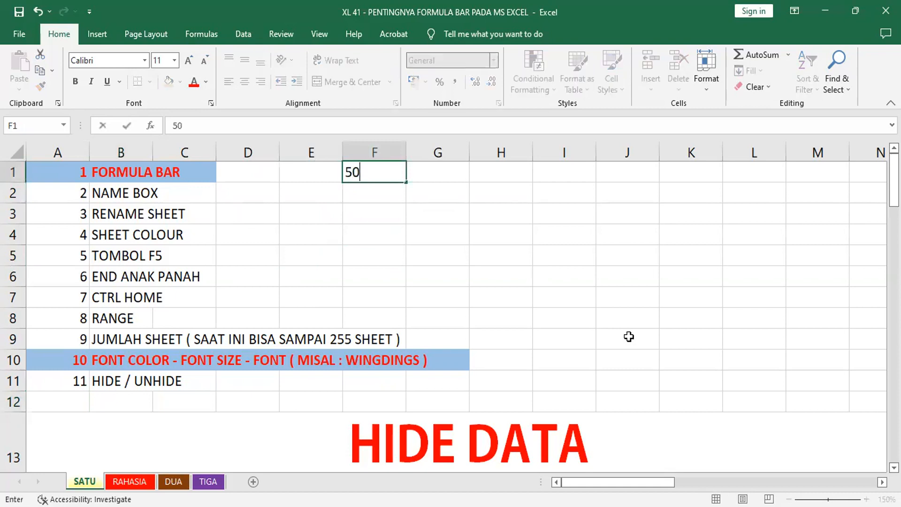
key("Return")
type("25")
key("Return")
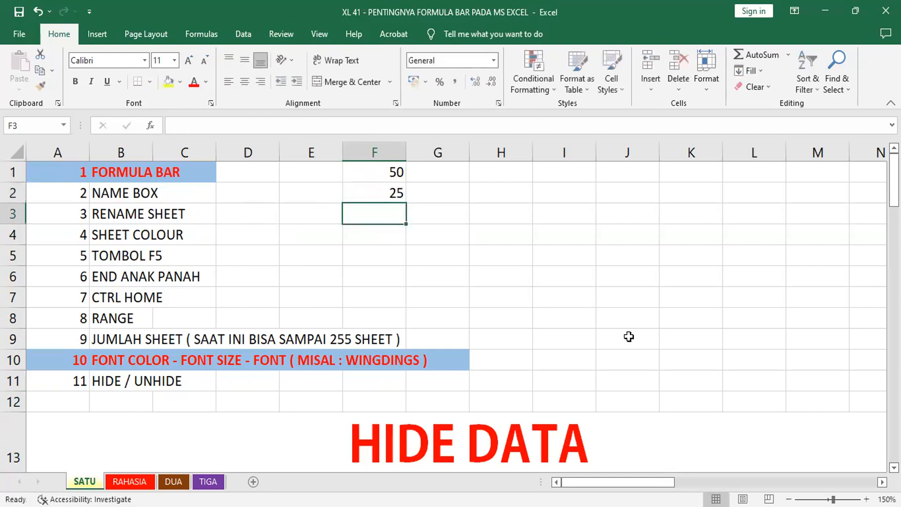
key("Up")
type("125")
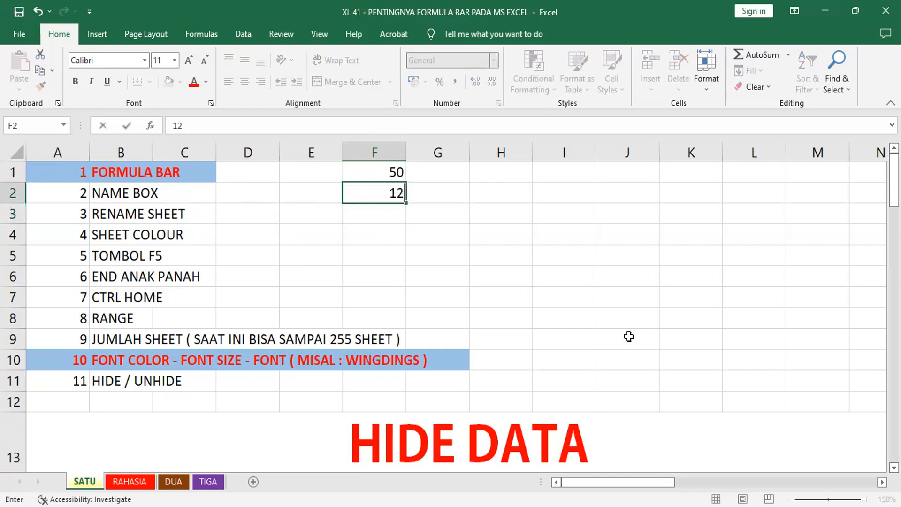
key("Return")
left_click_drag(396, 171, 402, 322)
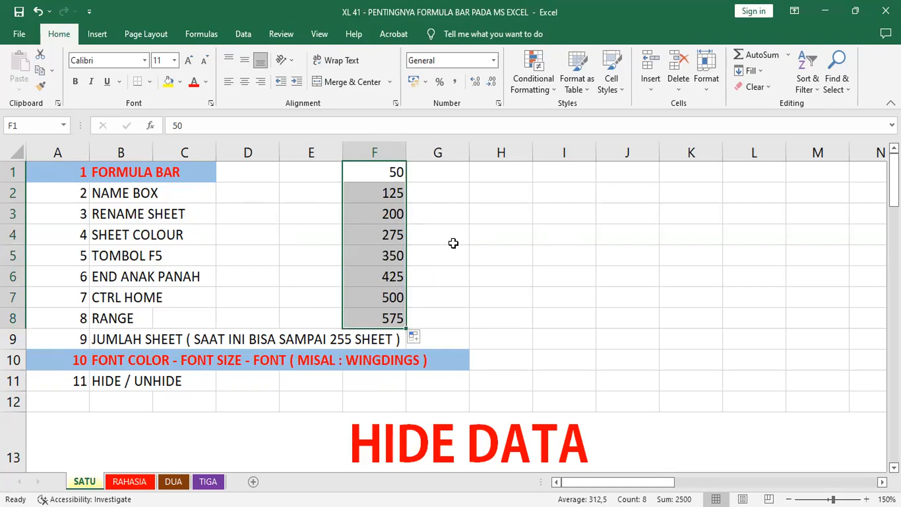
Hide the whole of column F containing the number series.
left_click(377, 148)
right_click(377, 149)
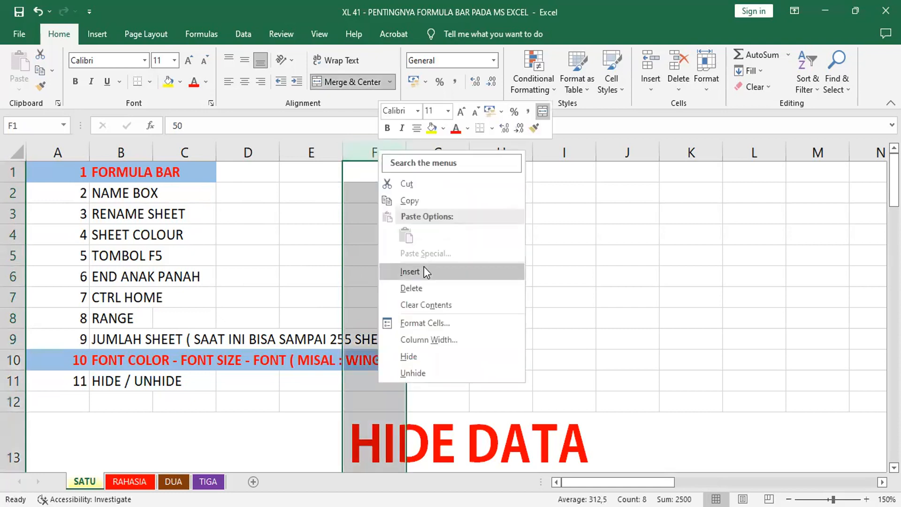
left_click(420, 360)
left_click(518, 268)
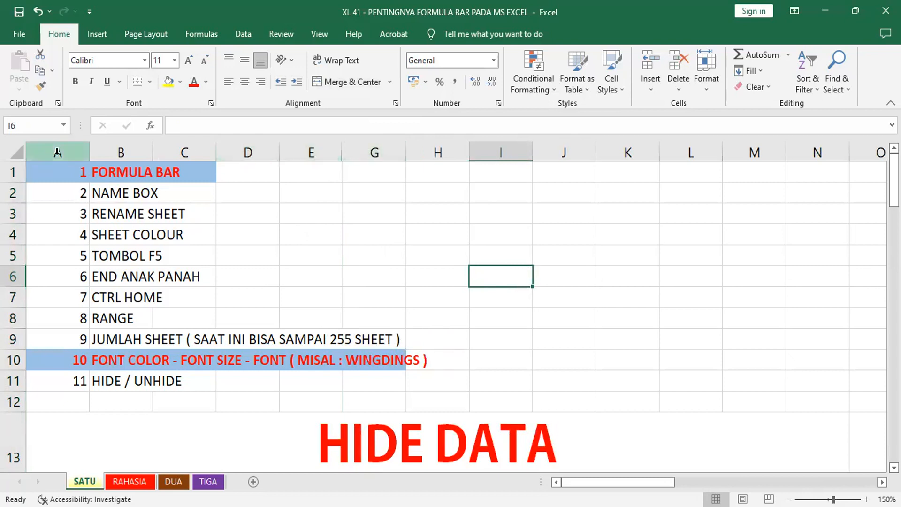
Check the column headings one by one from A to E for the gap at the hidden column.
left_click_drag(76, 151, 128, 149)
left_click(125, 150)
left_click(188, 151)
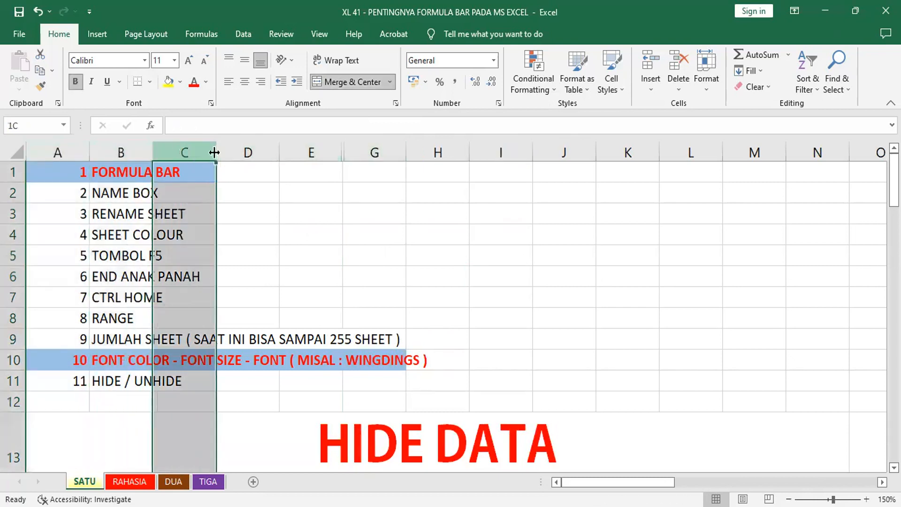
left_click(252, 151)
left_click(314, 151)
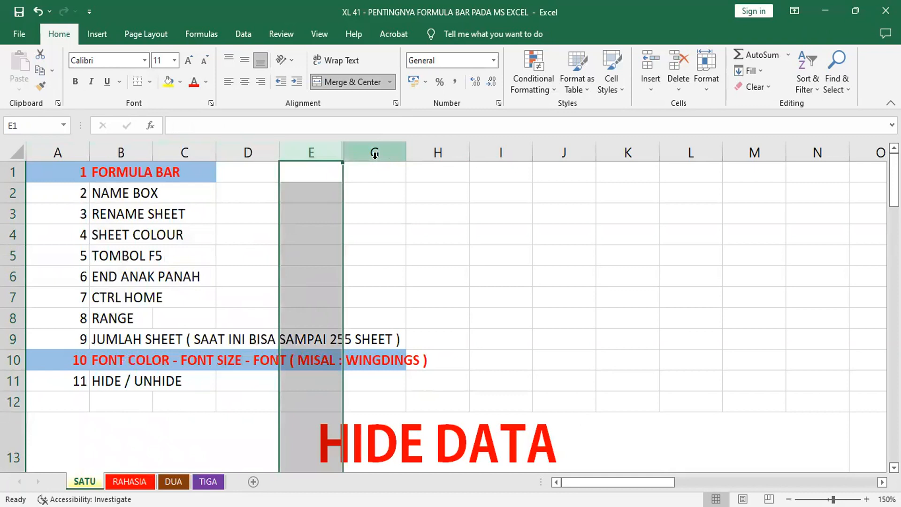
left_click(549, 263)
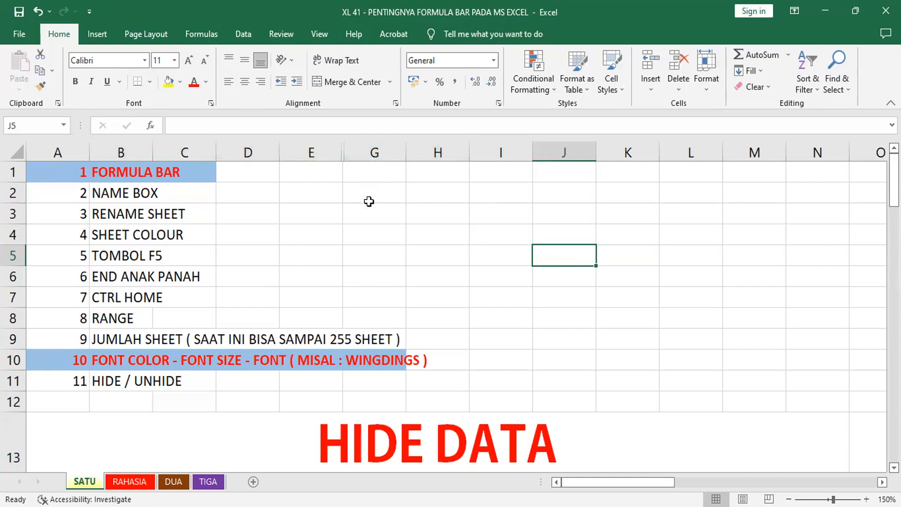
Unhide column F by selecting the neighbouring columns E and G and showing what lies between them.
left_click(315, 151)
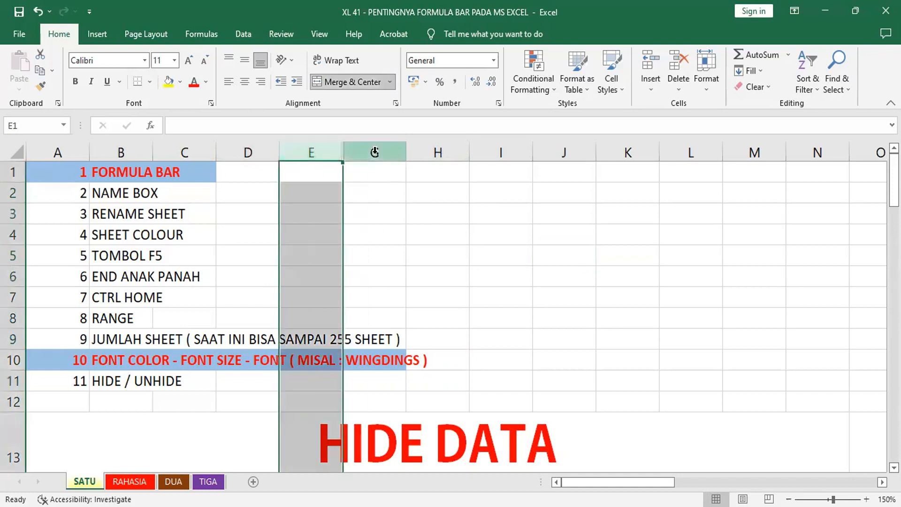
left_click(374, 151, "shift")
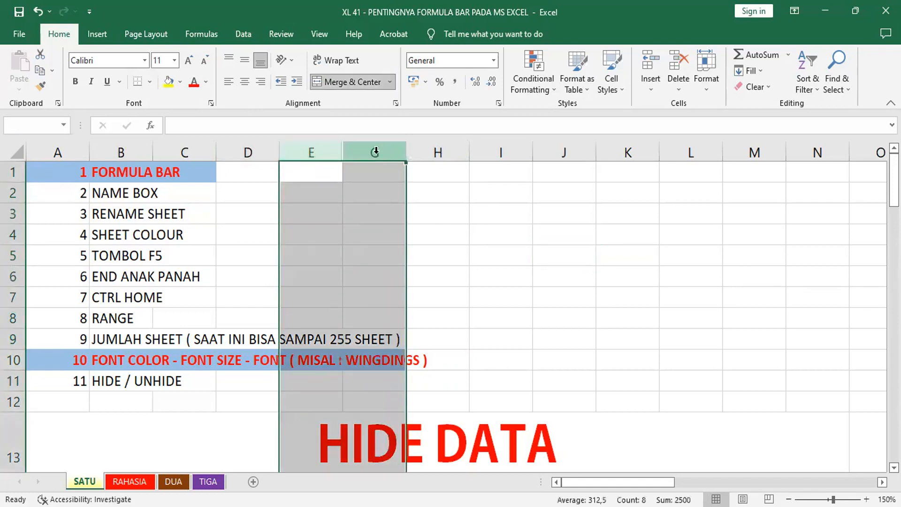
right_click(376, 150)
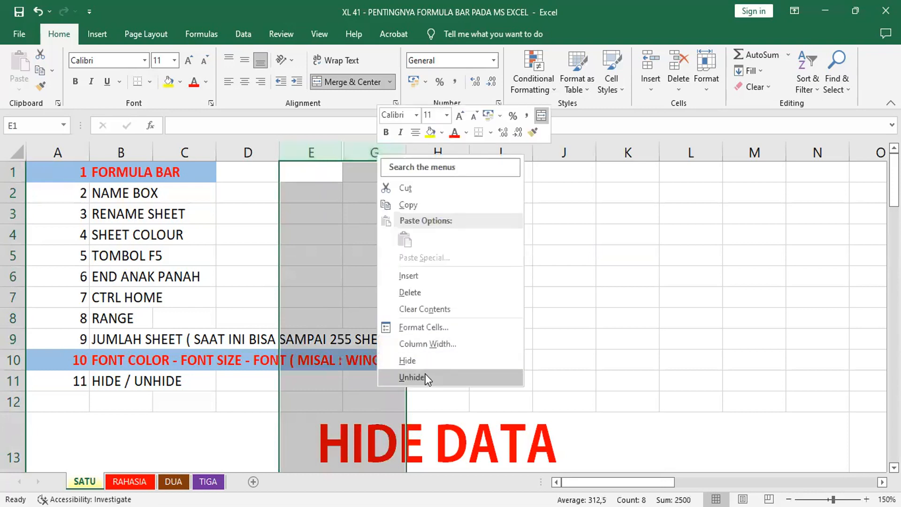
left_click(426, 374)
left_click(567, 273)
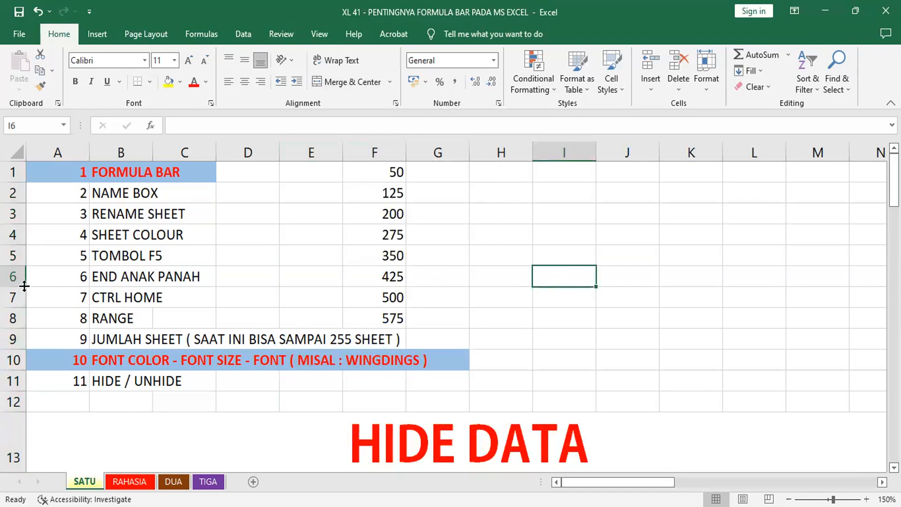
Hide rows 3 through 7 of the SATU sheet together.
left_click(15, 255)
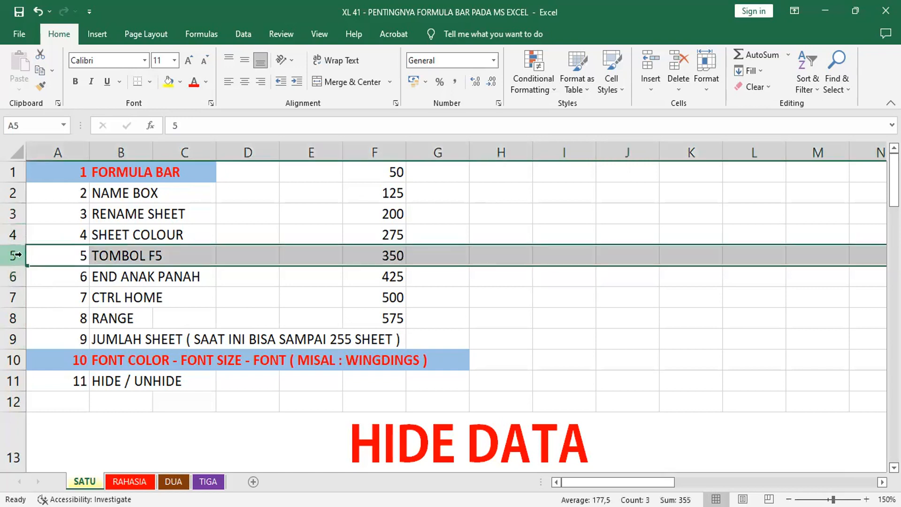
left_click(13, 213)
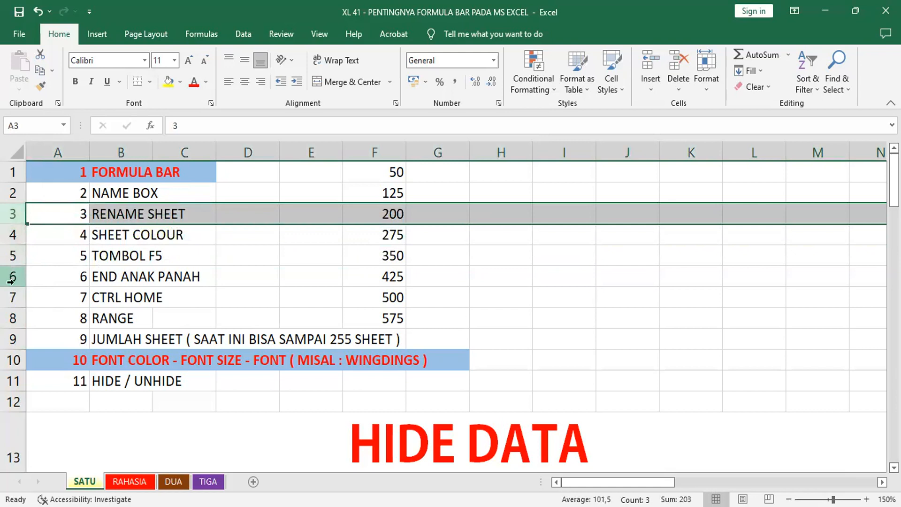
left_click(15, 300, "shift")
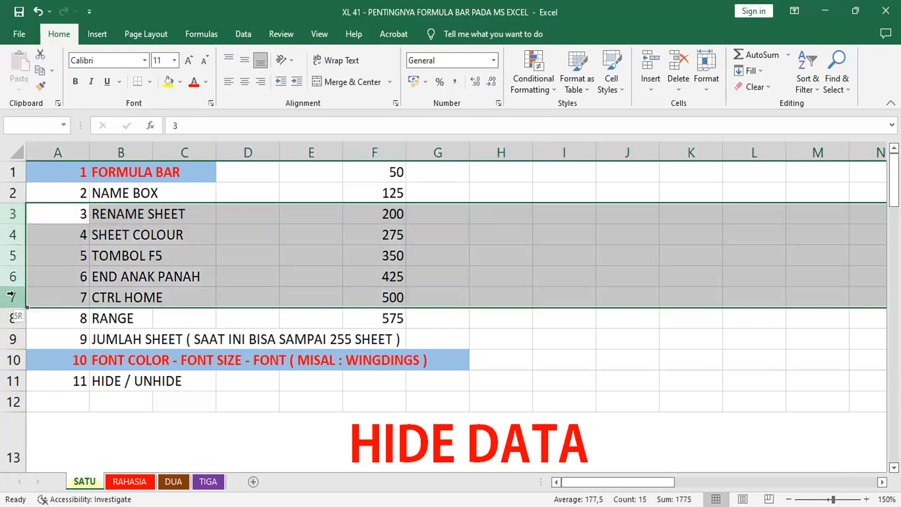
right_click(10, 233)
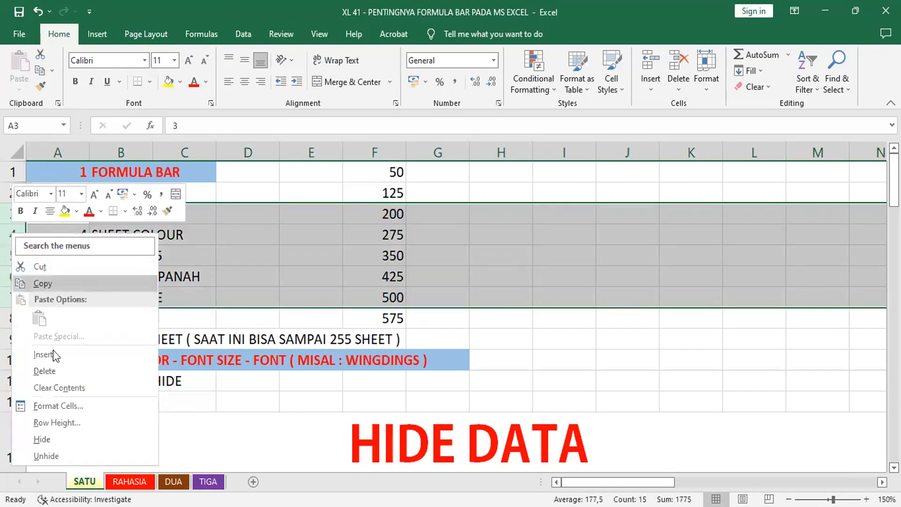
left_click(63, 438)
left_click(191, 348)
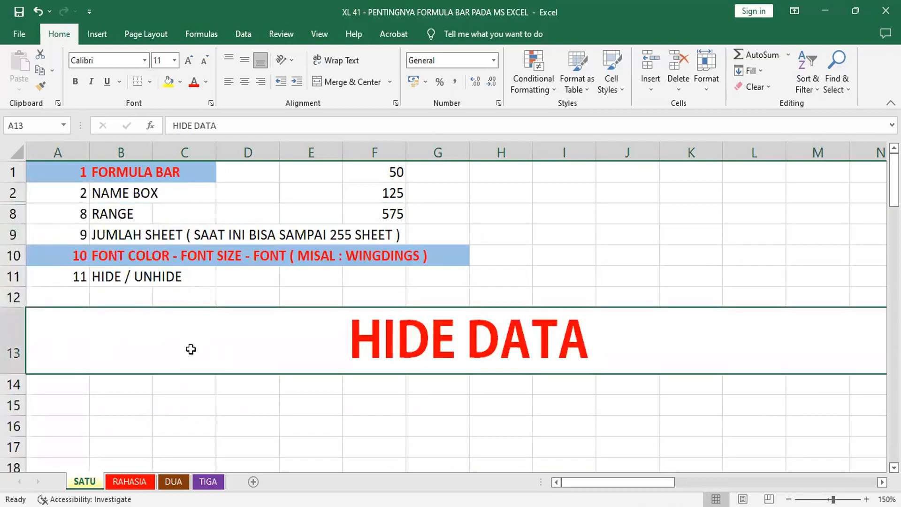
Check the row headings 1, 2 and 8 for the gap at the hidden rows.
left_click(15, 172)
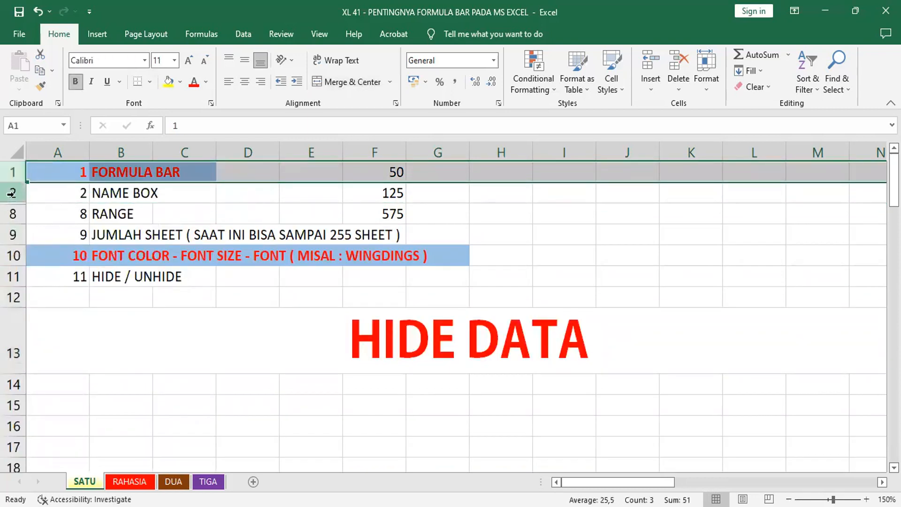
left_click(13, 193)
left_click(13, 214)
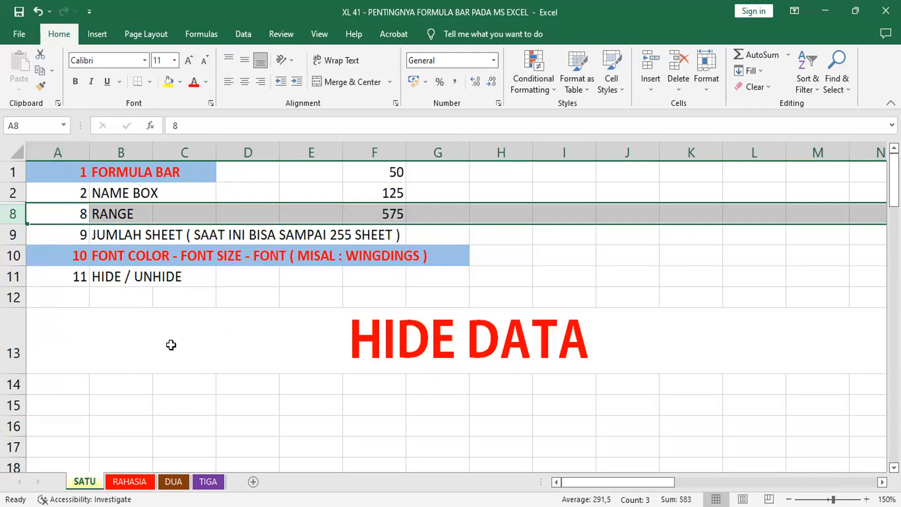
left_click(232, 342)
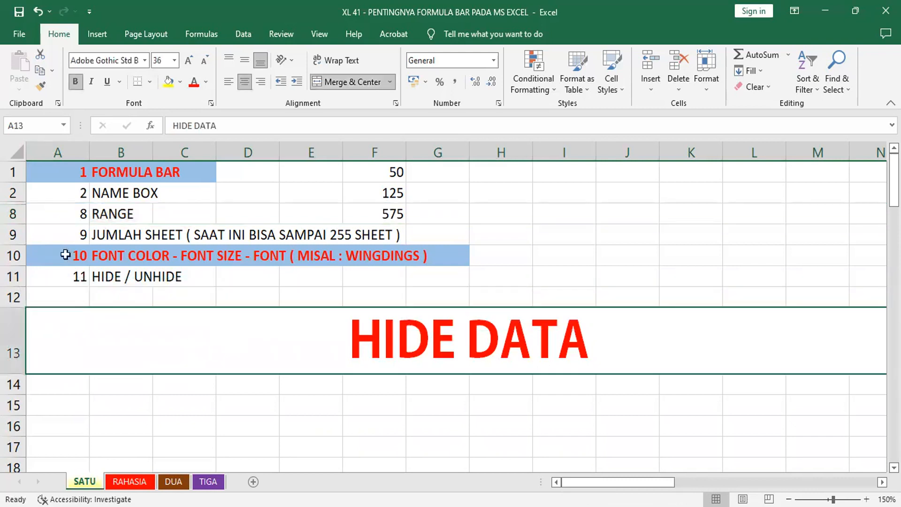
Unhide rows 3 through 7 of the SATU sheet by selecting the neighbouring rows 2 and 8 together.
left_click(12, 193)
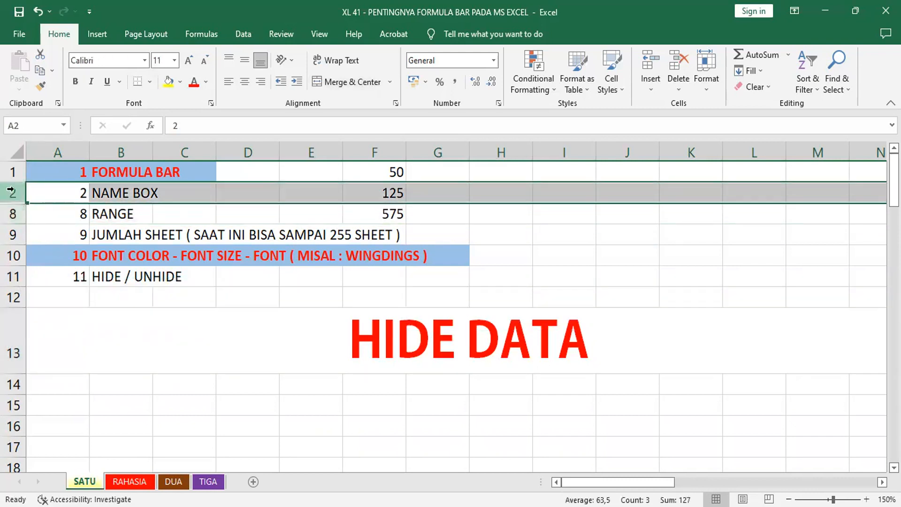
left_click_drag(10, 188, 11, 212)
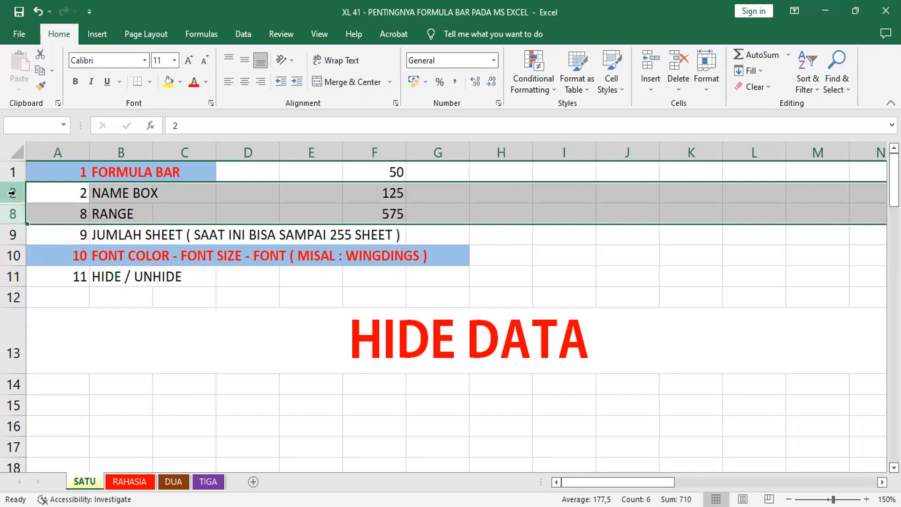
left_click(10, 192)
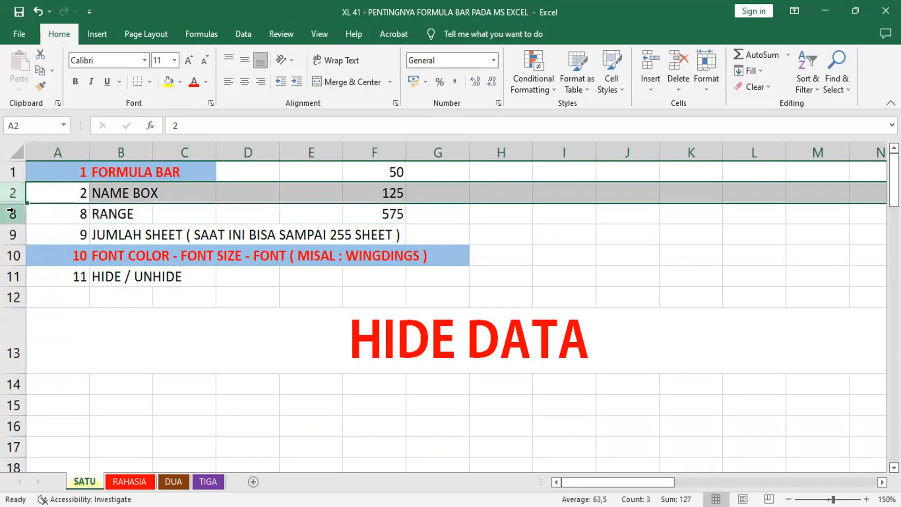
left_click(11, 213, "shift")
left_click(91, 324)
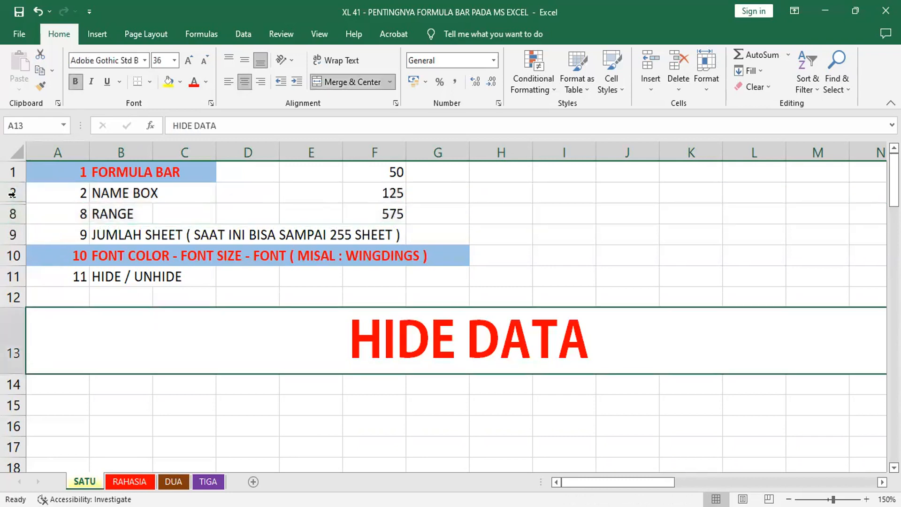
left_click_drag(10, 191, 10, 213)
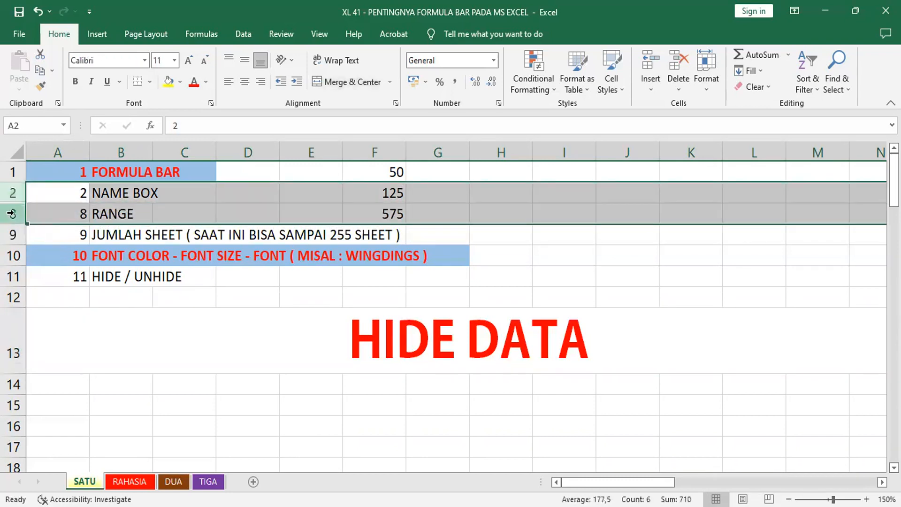
right_click(12, 213)
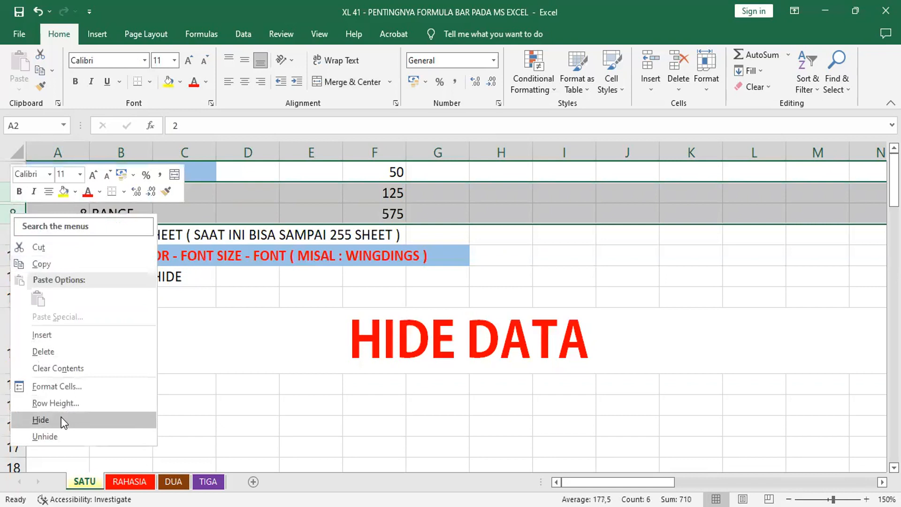
left_click(60, 436)
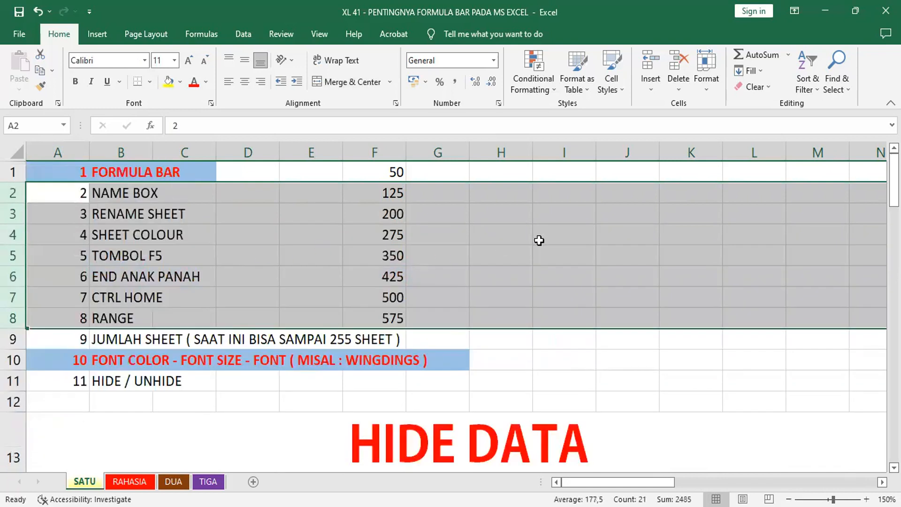
left_click(539, 240)
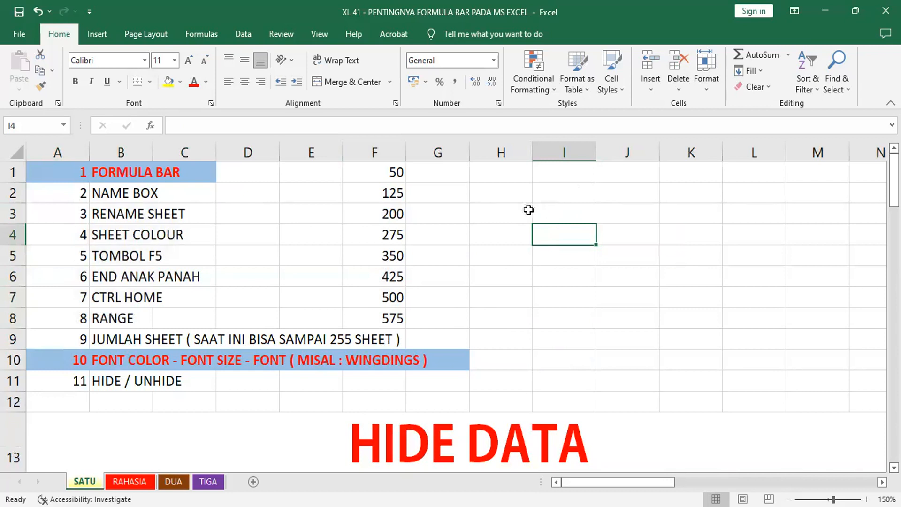
Select the empty block H2:K6 and enter 69 in cell H2 and 77 in cell H3.
left_click(502, 197)
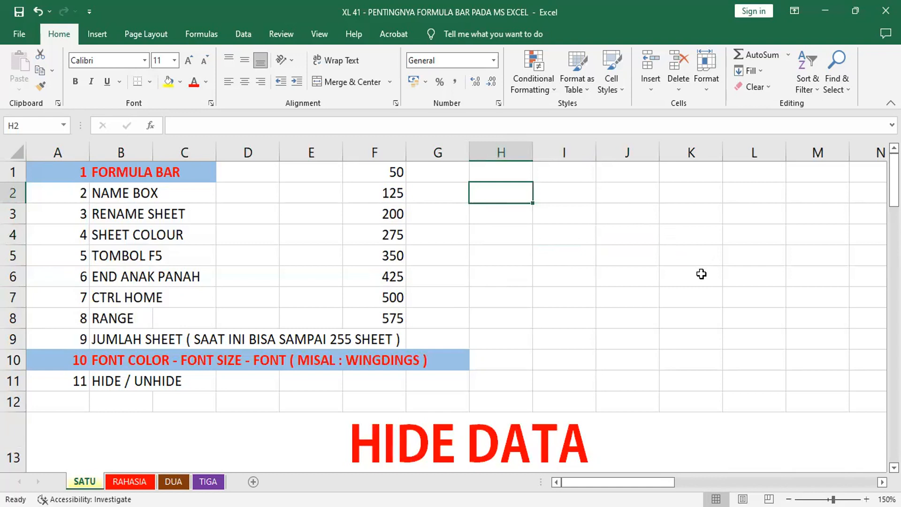
key("shift+Right")
key("shift+Down")
key("shift+Down")
key("shift+Right")
key("shift+Right")
key("shift+Down")
key("shift+Down")
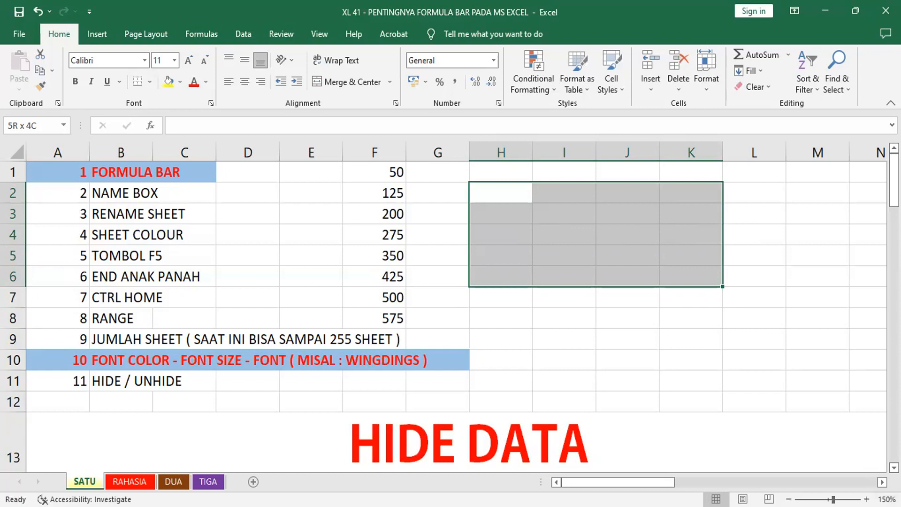
type("69")
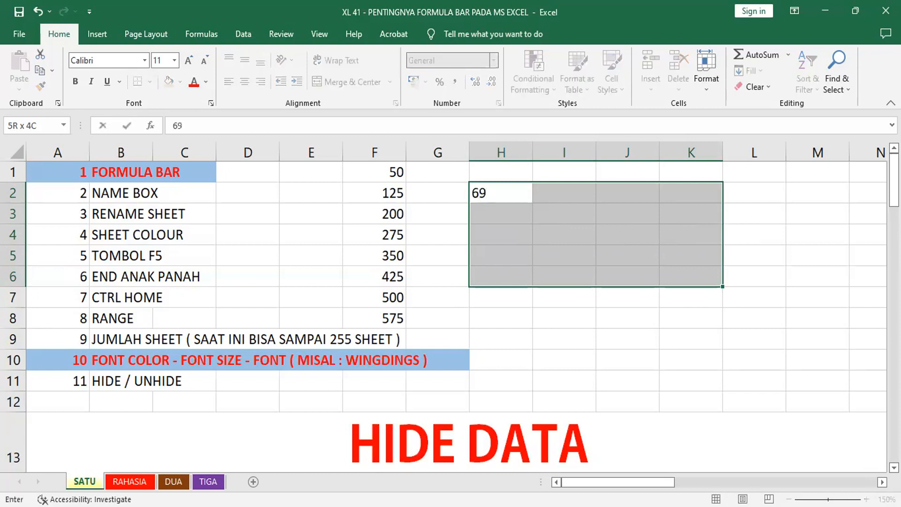
key("Return")
type("7")
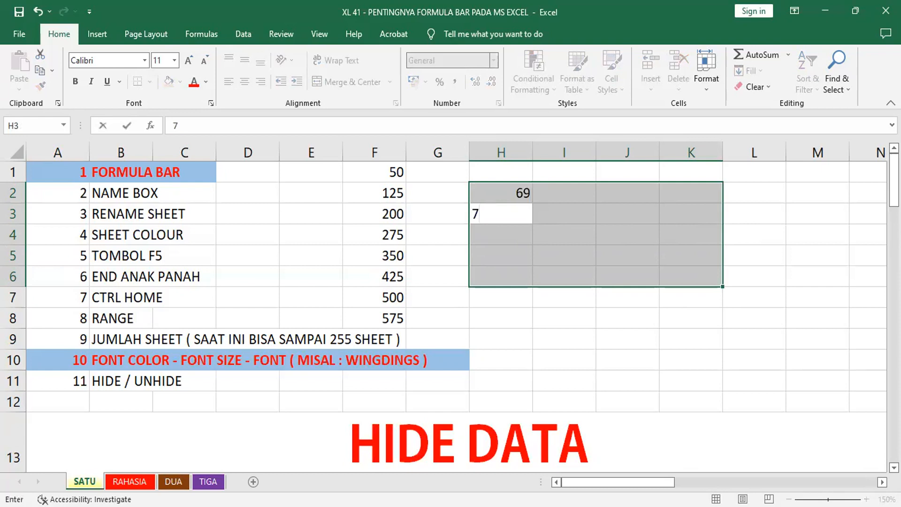
type("7")
key("Return")
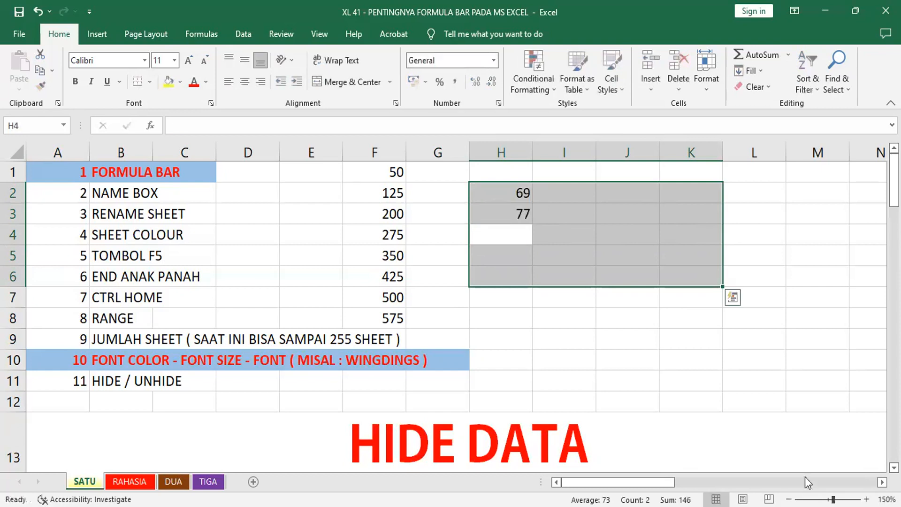
Continue the number series from H2:H3 down to row 7 and fill it across to column K.
left_click(510, 192)
left_click_drag(510, 192, 534, 311)
left_click_drag(533, 308, 682, 312)
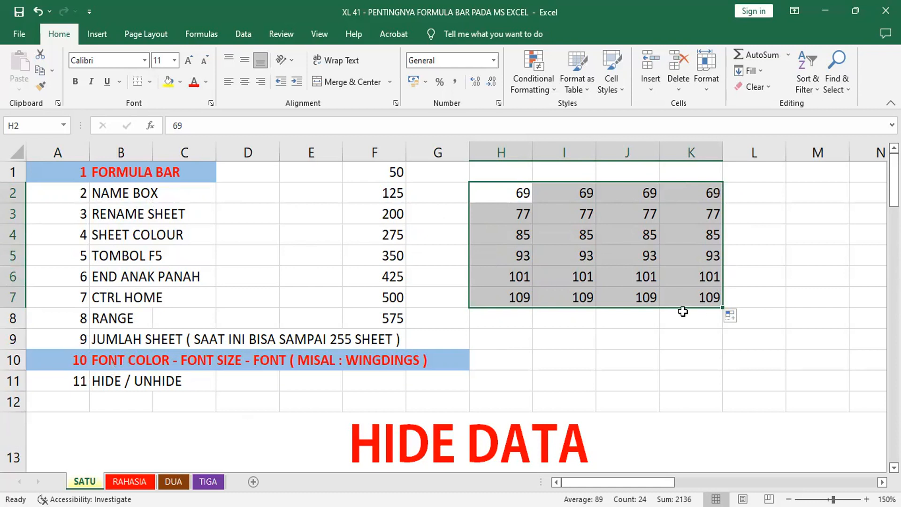
Name the filled number range H2:K7 DATAKU.
left_click(41, 121)
type("DATAKU")
key("Return")
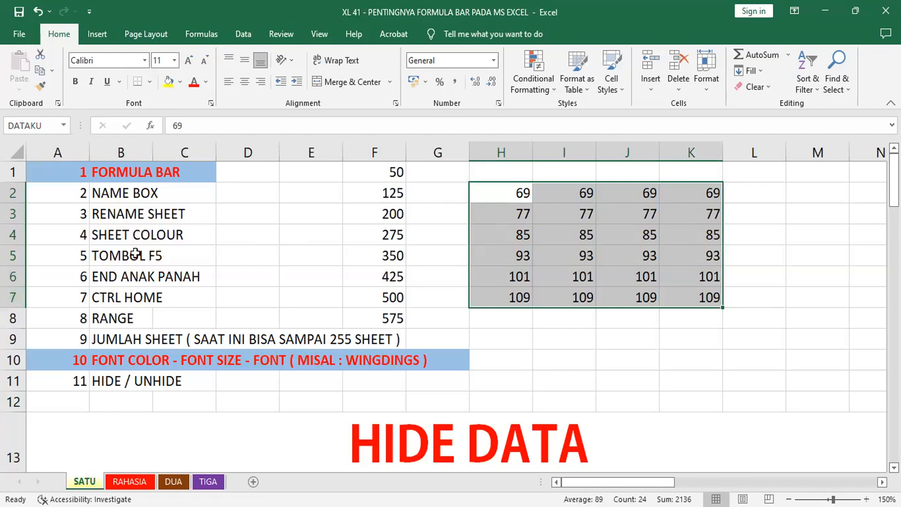
Copy the FORMULA BAR row's formatting from A1:C1 onto the NAME BOX row A2:C2 and the HIDE / UNHIDE row A11:C11.
left_click(82, 198)
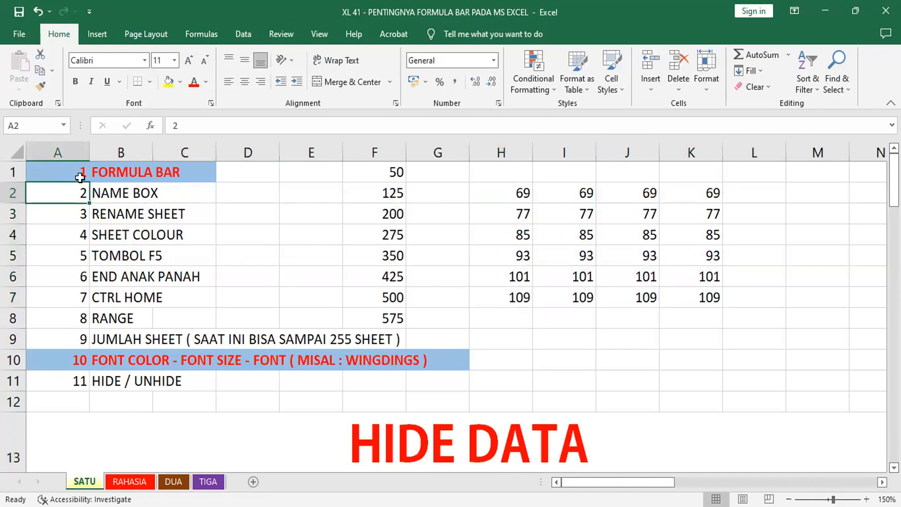
left_click(58, 174)
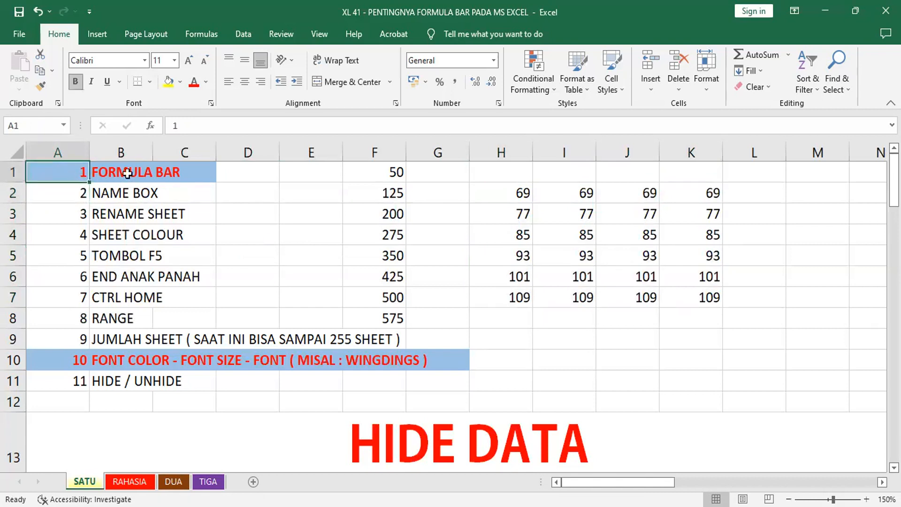
left_click(199, 171, "shift")
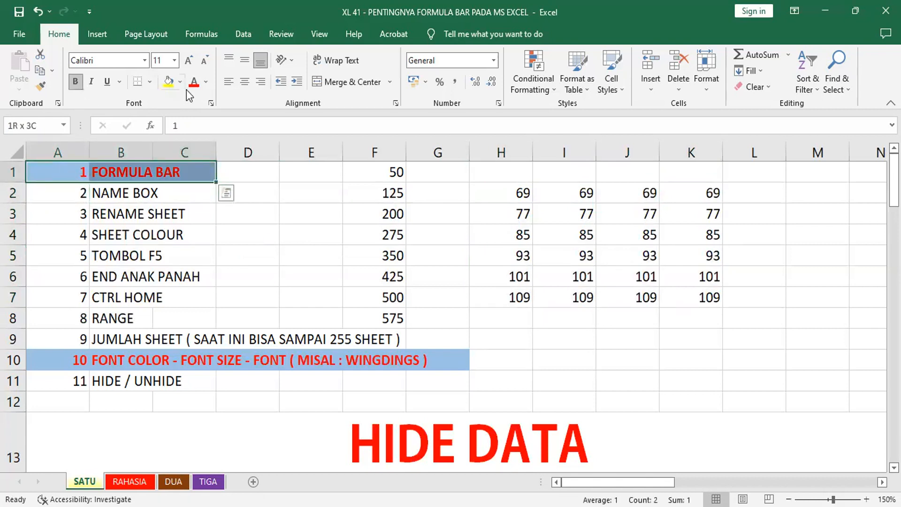
left_click(41, 85)
left_click_drag(85, 198, 192, 194)
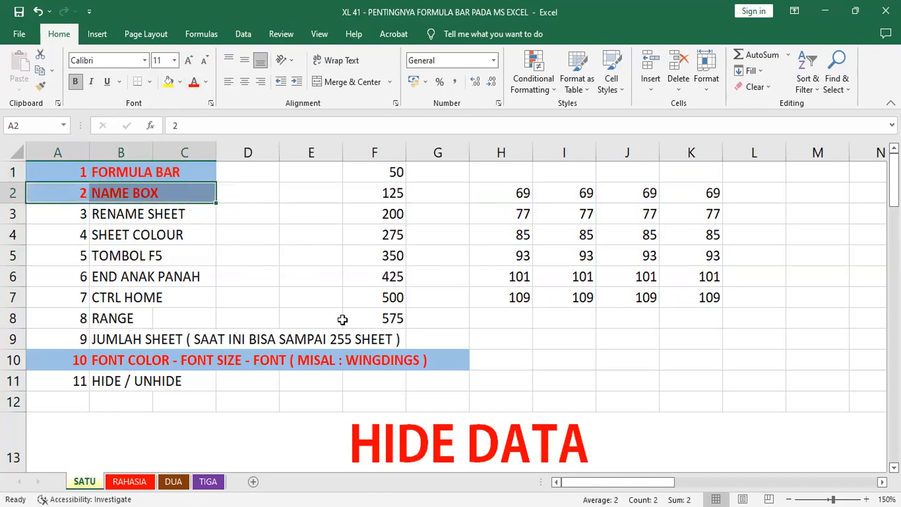
left_click(40, 86)
left_click_drag(61, 383, 170, 382)
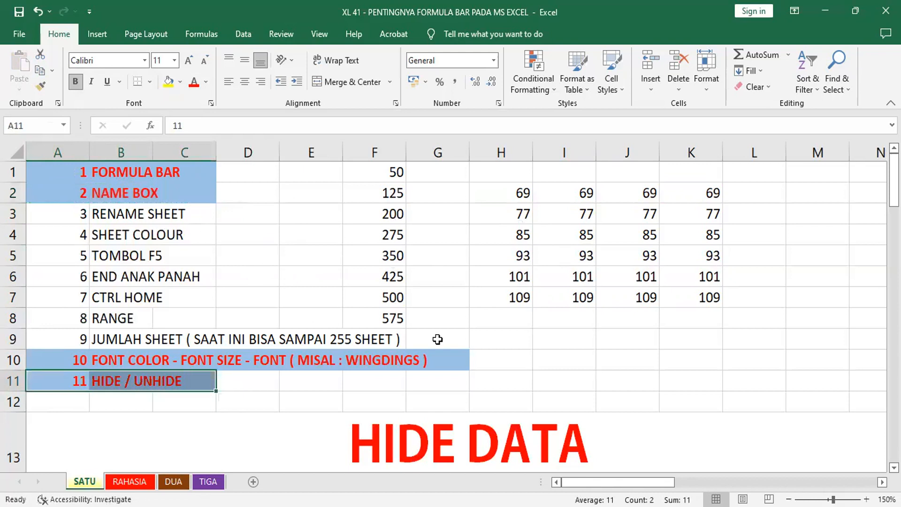
left_click(603, 352)
Hide the numbers in H2:K7 by setting their font colour to white, and move the selection off the range.
left_click(520, 190)
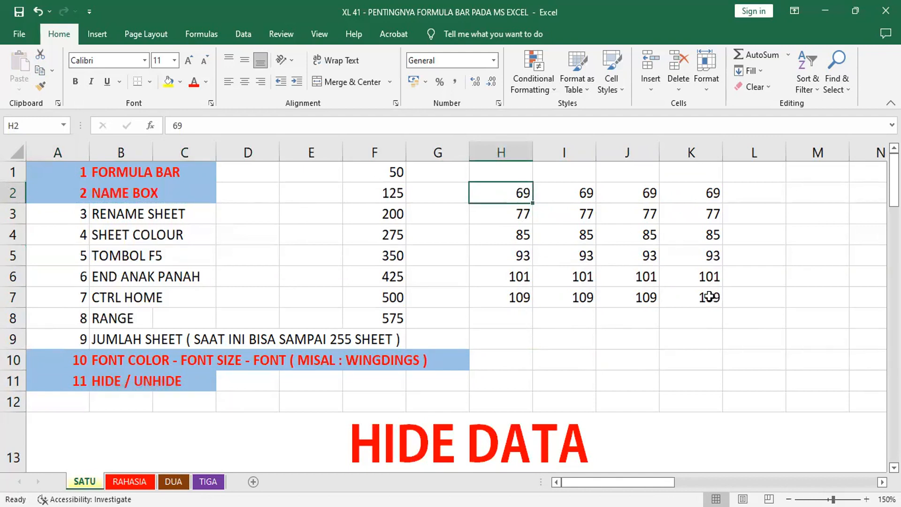
left_click(712, 296, "shift")
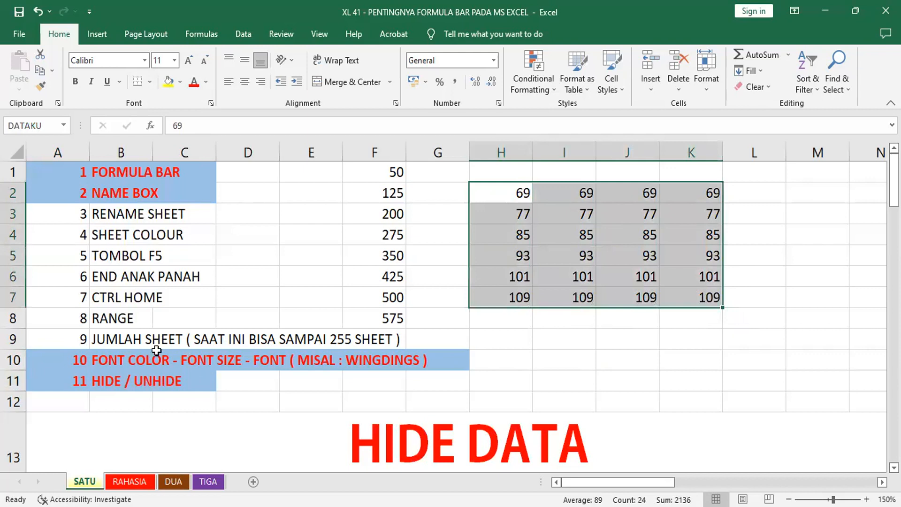
left_click(208, 81)
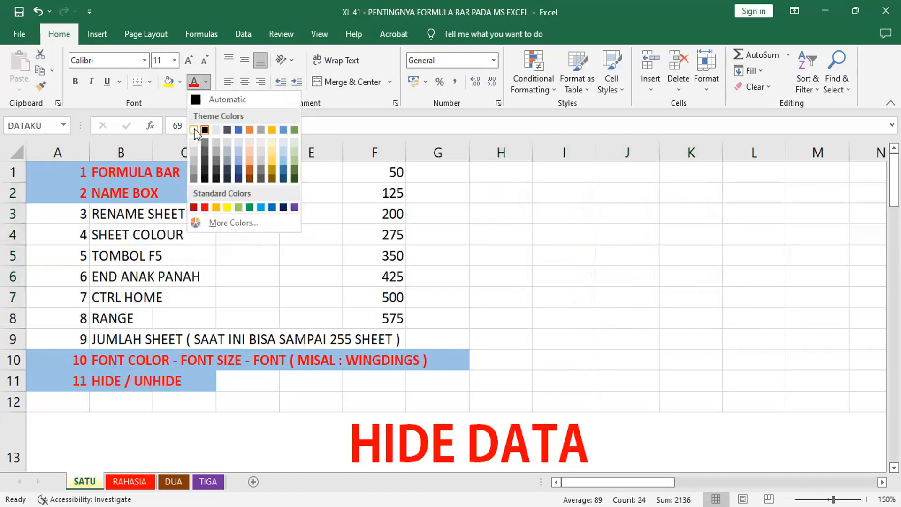
left_click(194, 130)
left_click(272, 423)
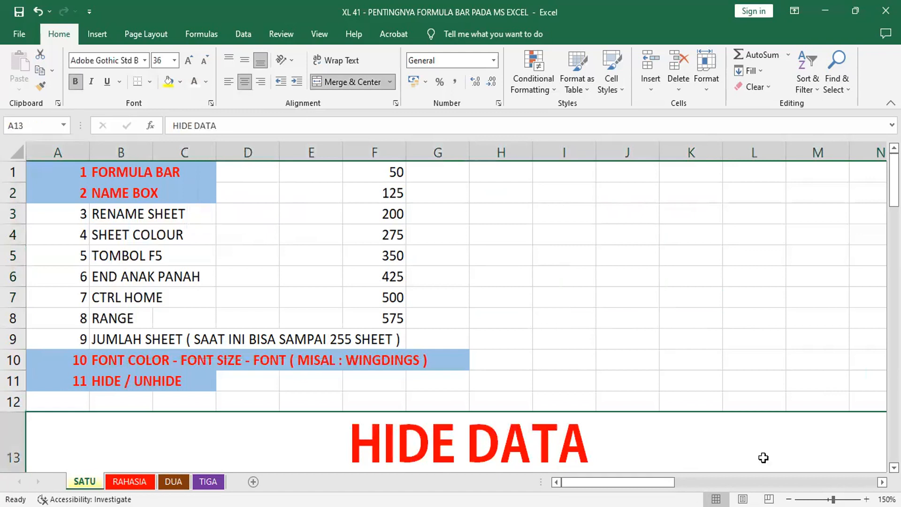
left_click(860, 270)
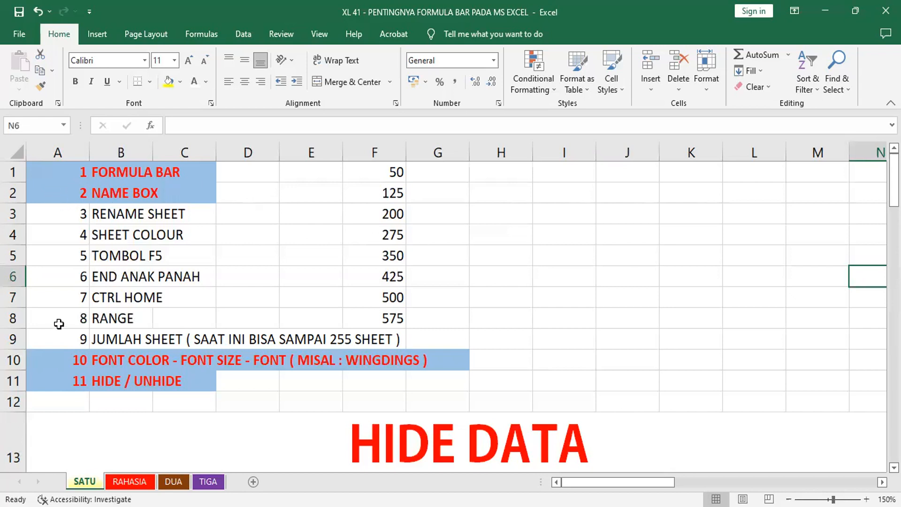
Copy the NAME BOX row's formatting onto the RANGE row, cells A8:C8.
left_click_drag(56, 193, 197, 194)
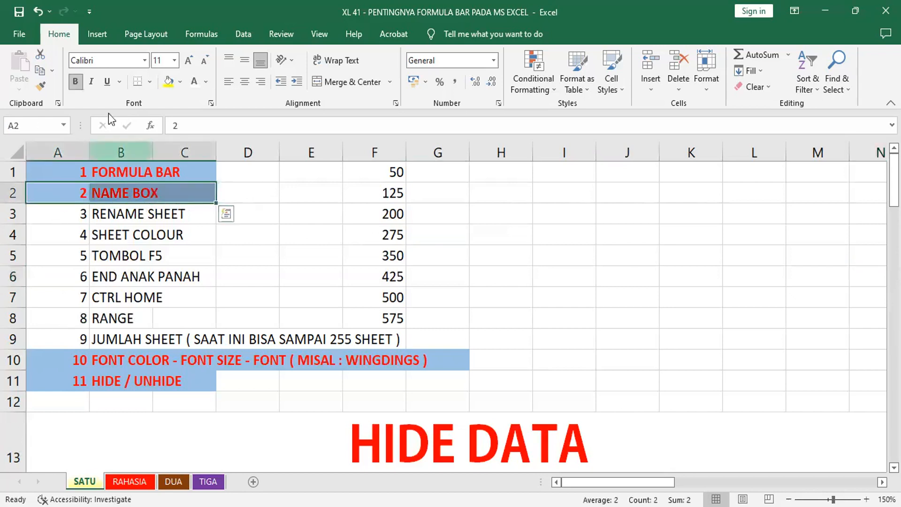
left_click(40, 86)
left_click_drag(35, 321, 173, 317)
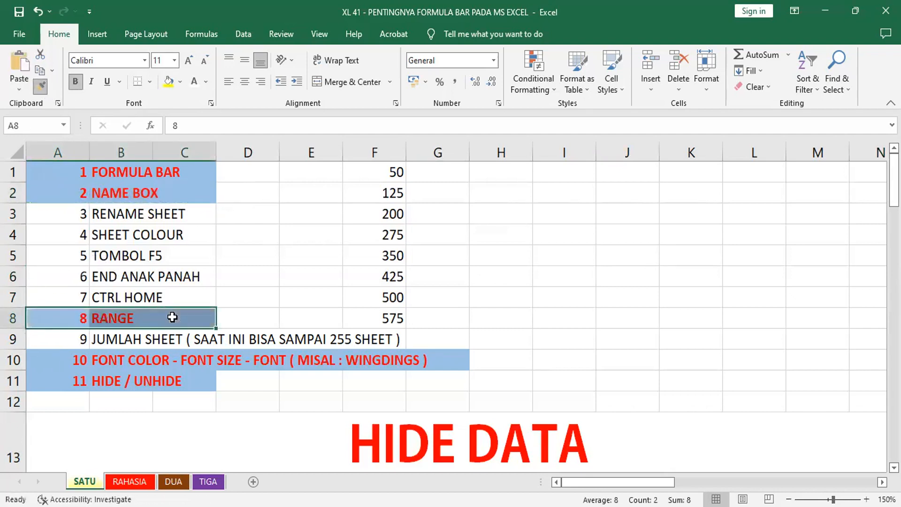
left_click(261, 218)
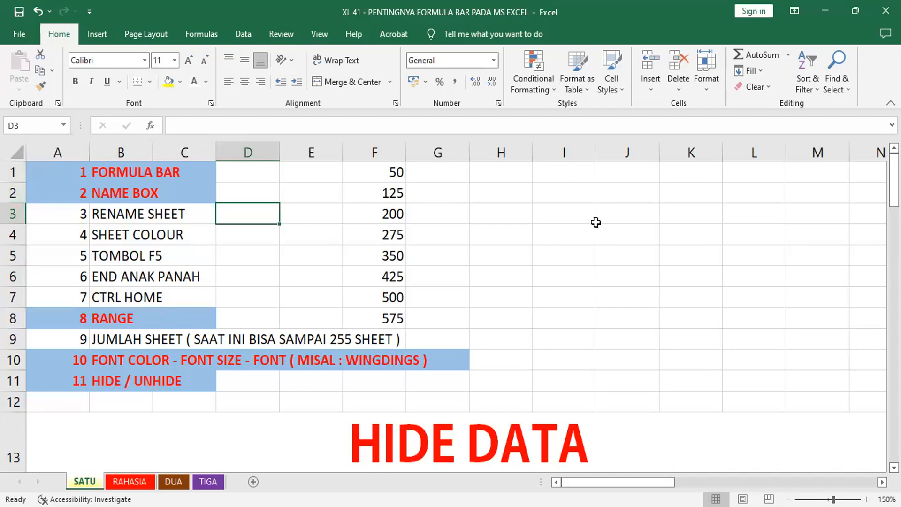
Go to the named range DATAKU and set its font colour to Automatic.
left_click(64, 125)
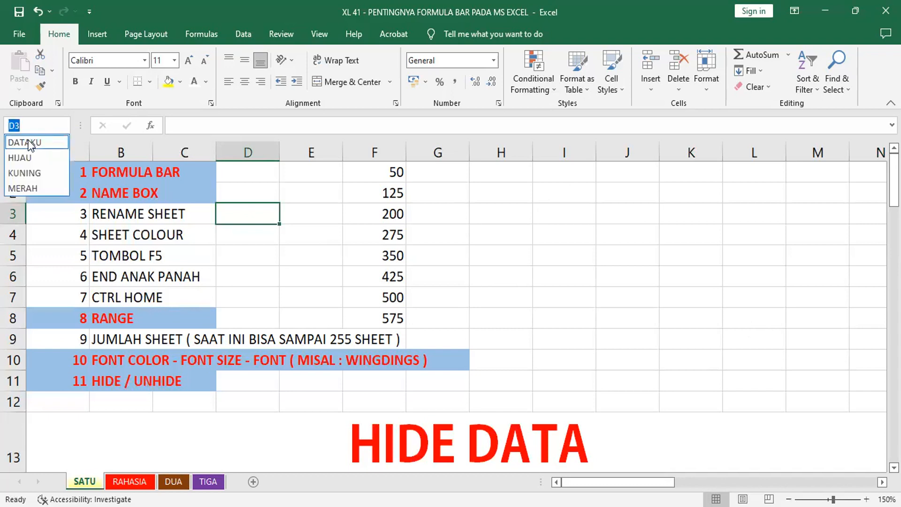
left_click(29, 143)
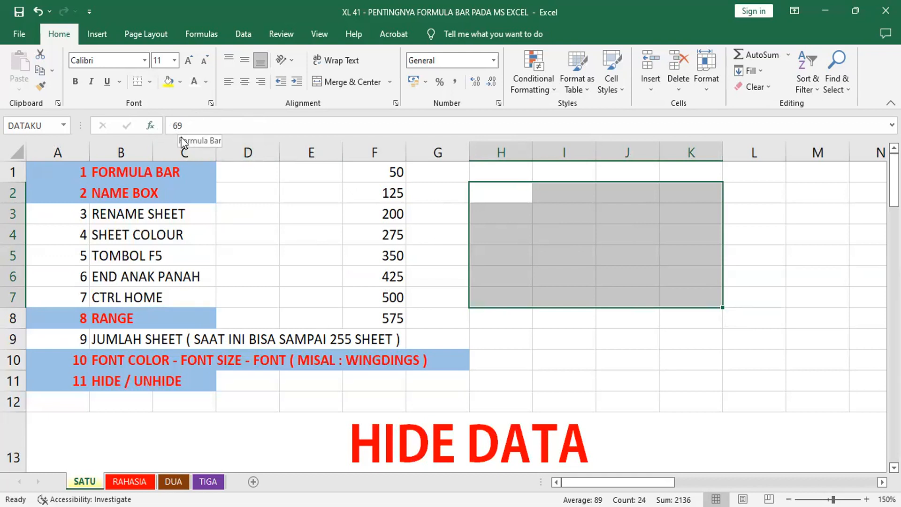
left_click(207, 83)
left_click(204, 97)
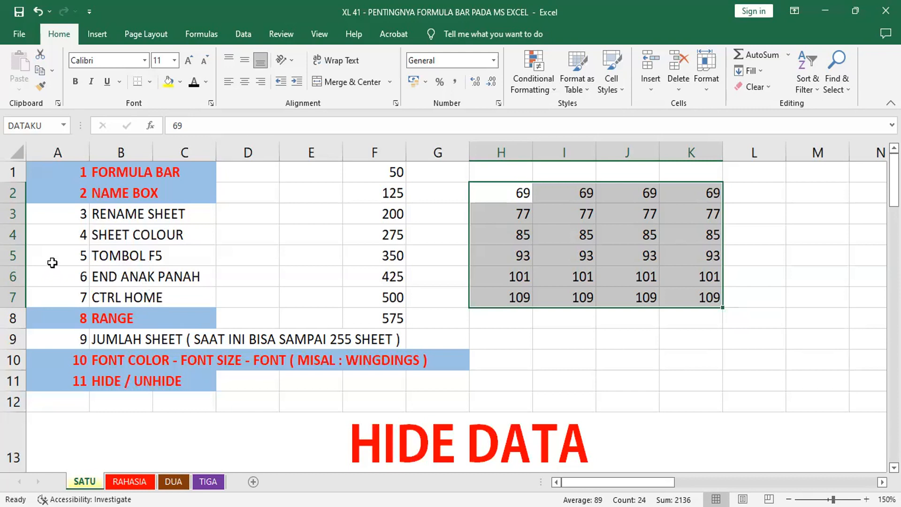
Copy the NAME BOX row's formatting onto the TOMBOL F5 row, cells A5:C5.
left_click_drag(74, 259, 161, 265)
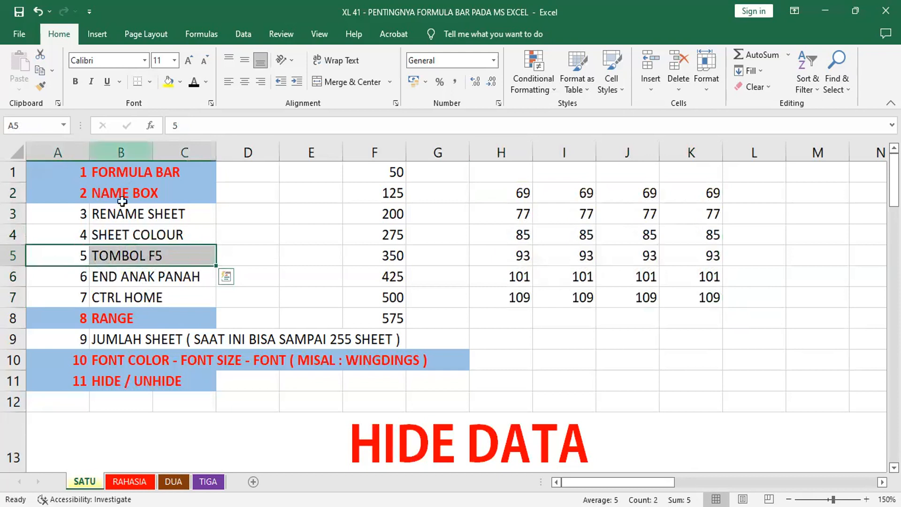
left_click_drag(55, 193, 177, 194)
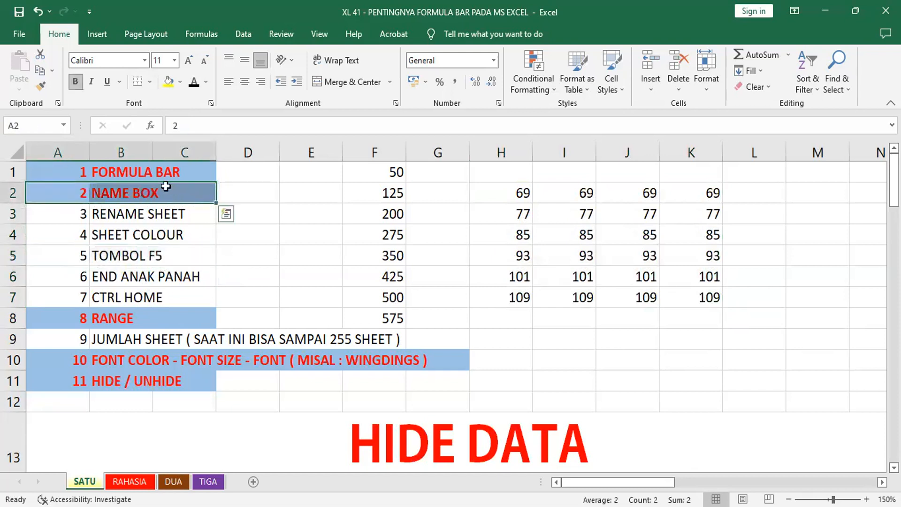
left_click(41, 85)
left_click_drag(65, 250, 176, 255)
left_click(298, 243)
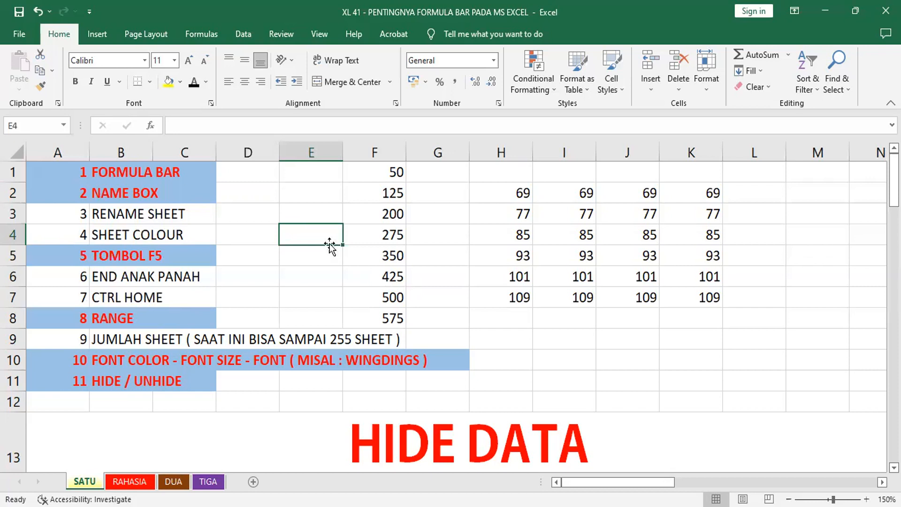
Examine the column lettering from A through F and onward past Z to AA and AB, selecting individual columns along the way.
left_click(59, 152)
left_click(123, 153)
left_click(184, 151)
left_click(247, 151)
left_click(326, 151)
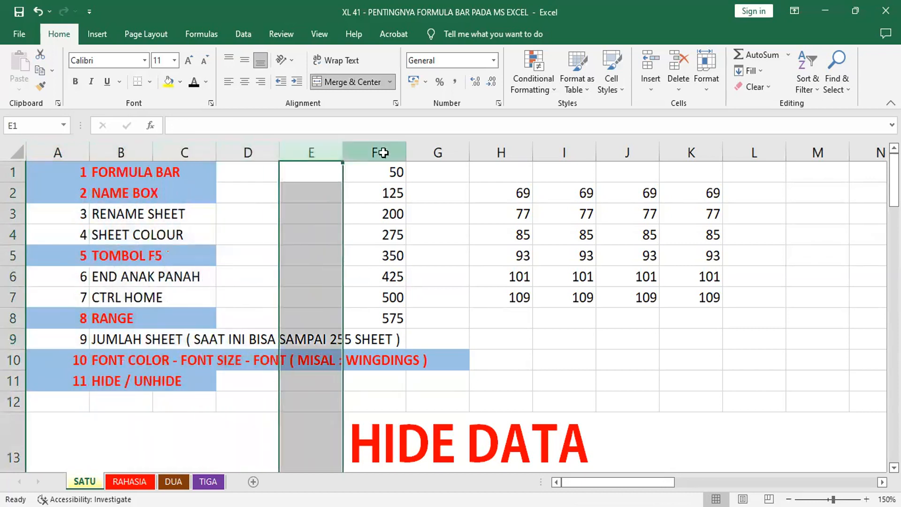
left_click(373, 151)
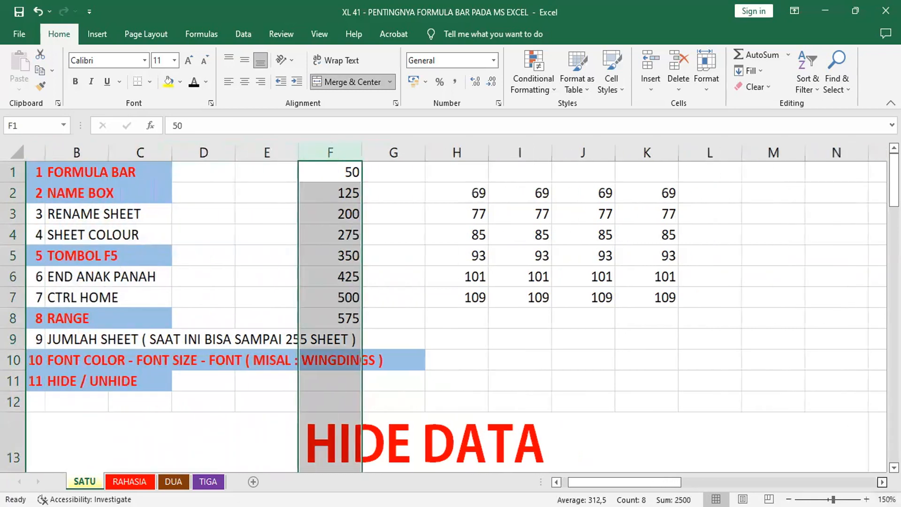
scroll(451, 305, "right", 7)
scroll(451, 305, "right", 7)
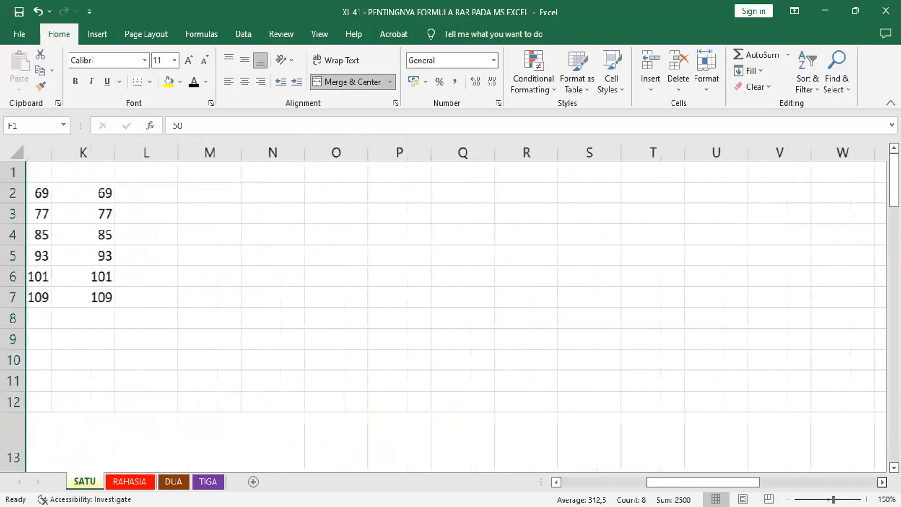
scroll(451, 305, "right", 3)
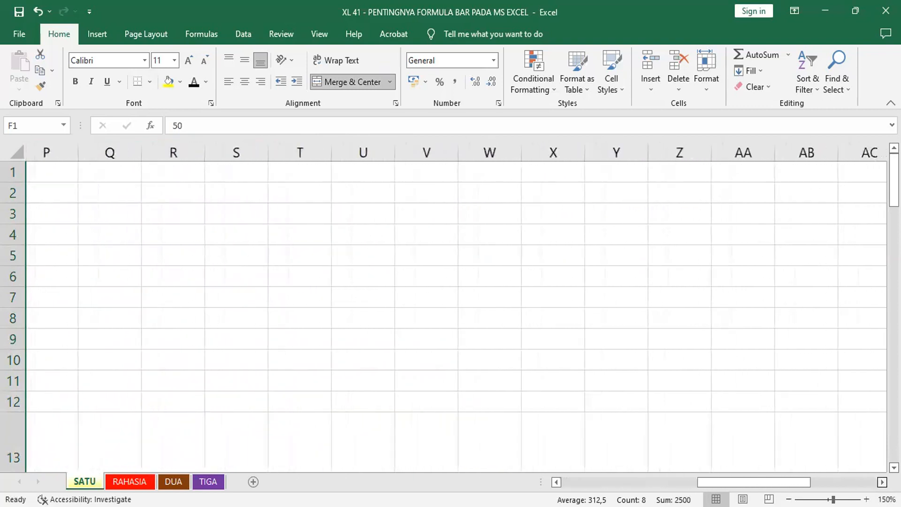
left_click(566, 148)
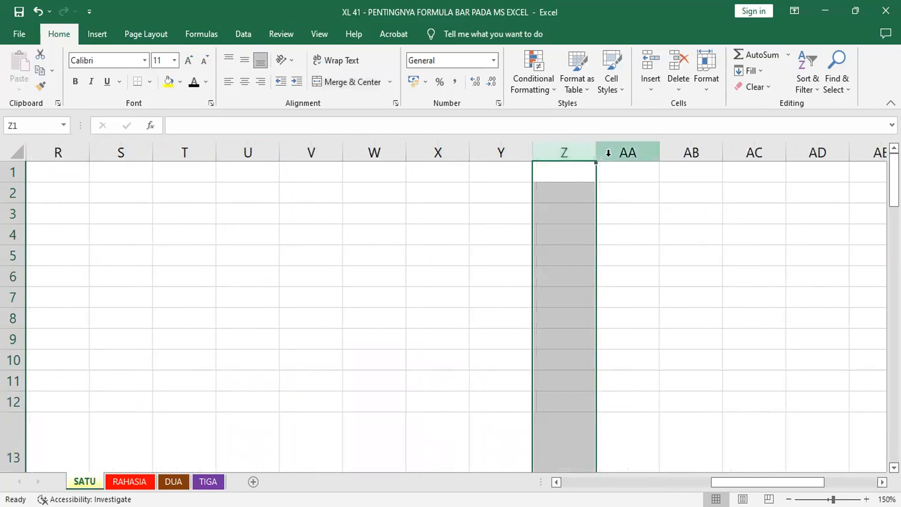
left_click(624, 151)
left_click(690, 152)
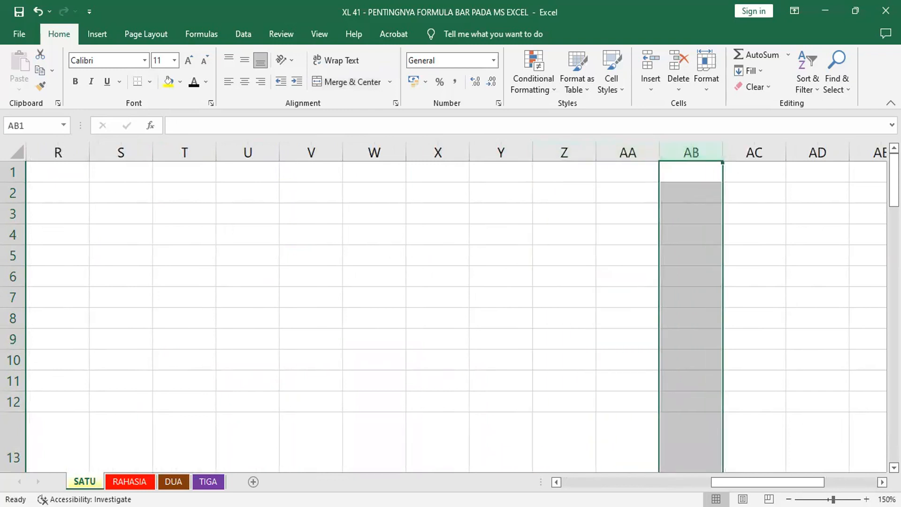
scroll(451, 305, "right", 2)
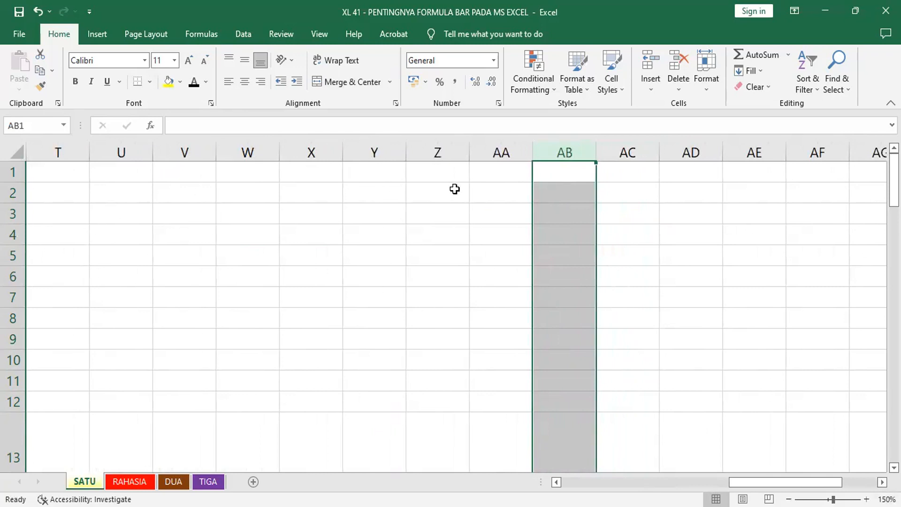
left_click(577, 177)
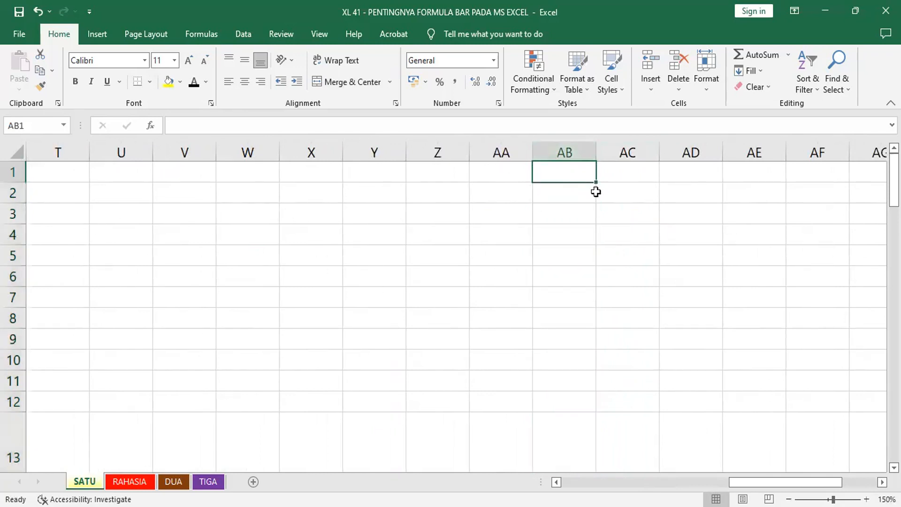
left_click(527, 279)
left_click(391, 359)
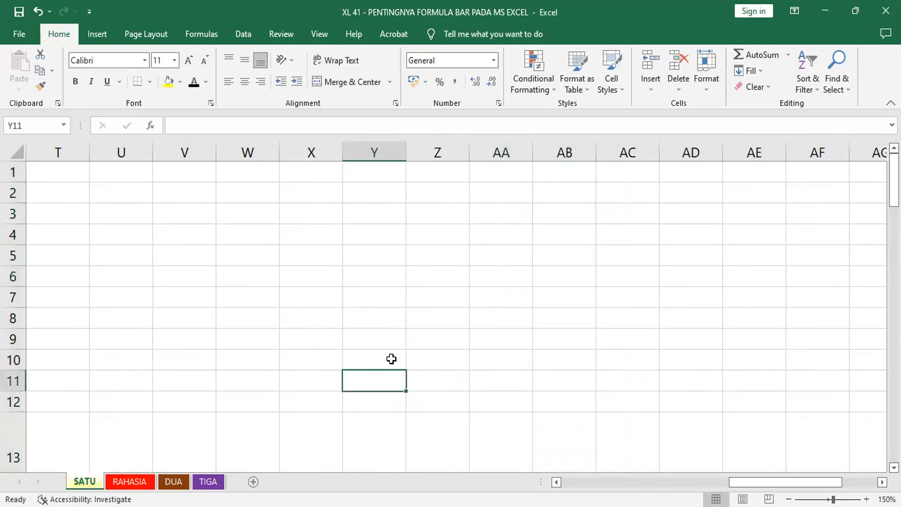
Go to the distant cell SH1, and move the selection to cell RZ4.
key("F5")
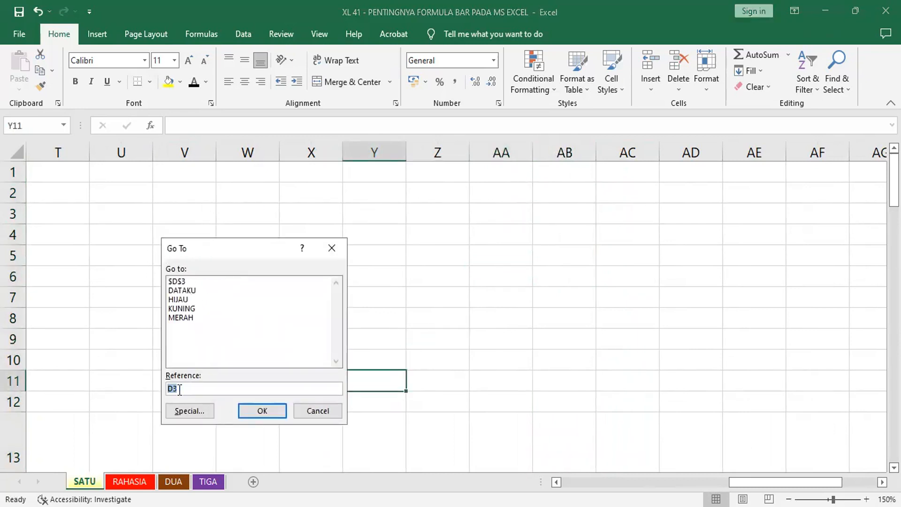
type("SH1")
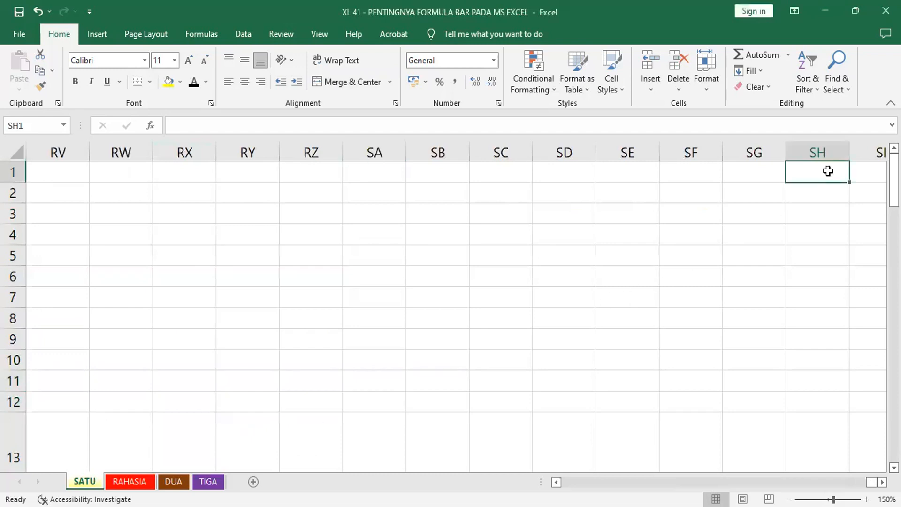
left_click(300, 237)
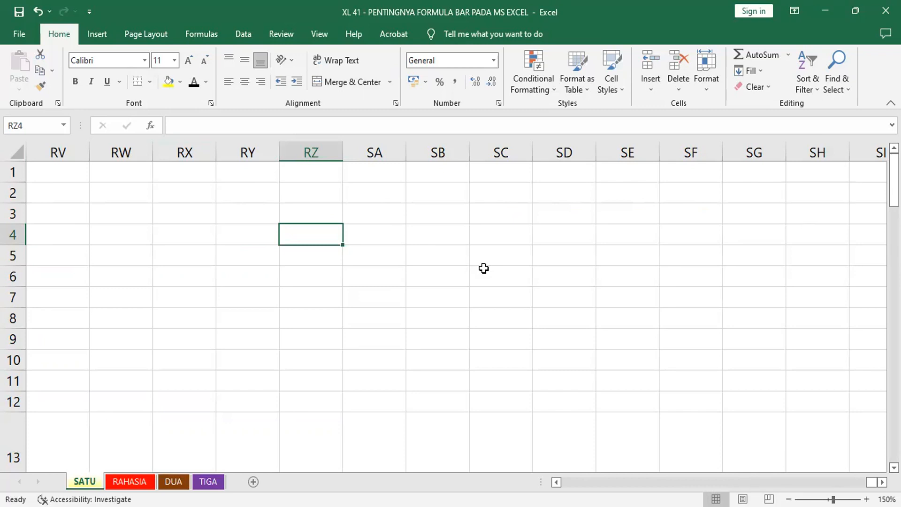
Go to cell SH1001 with the Go To command.
key("ctrl+g")
type("SH1001")
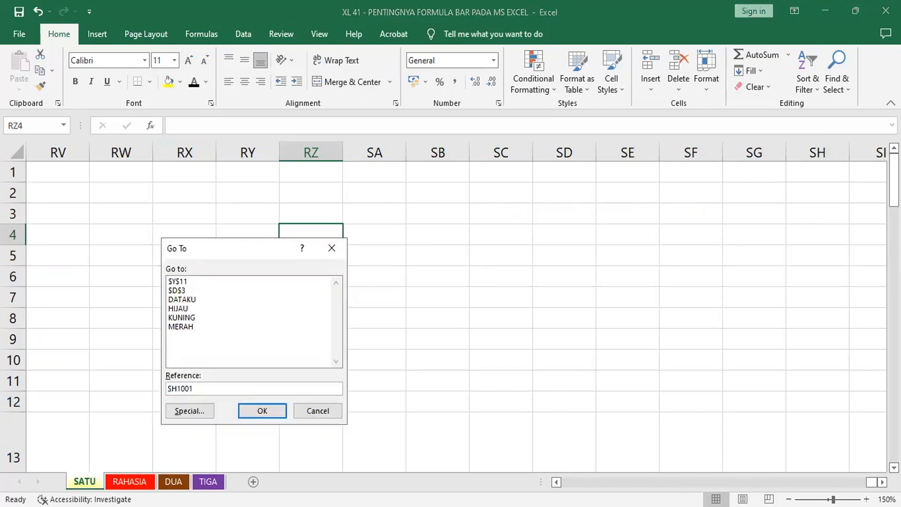
key("Return")
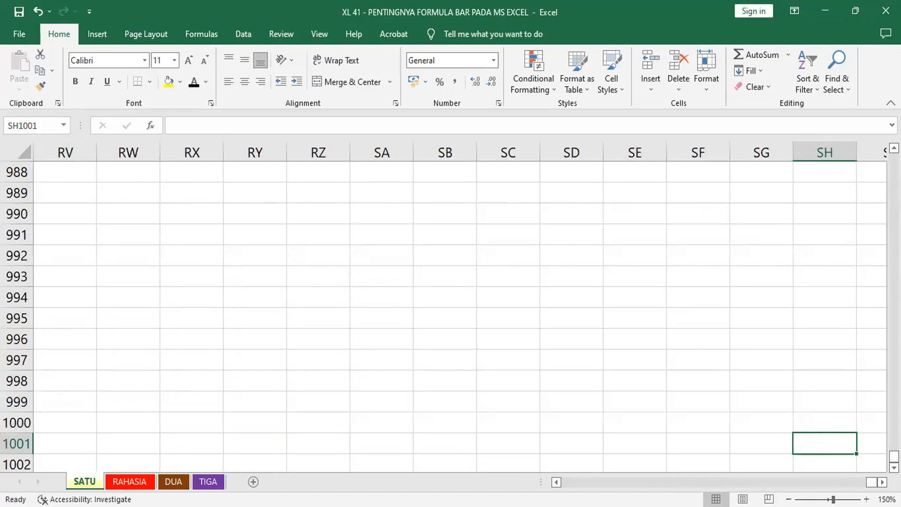
Enter JAN in cell SH1001 and fill the month series down to SH1012.
scroll(460, 315, "right", 3)
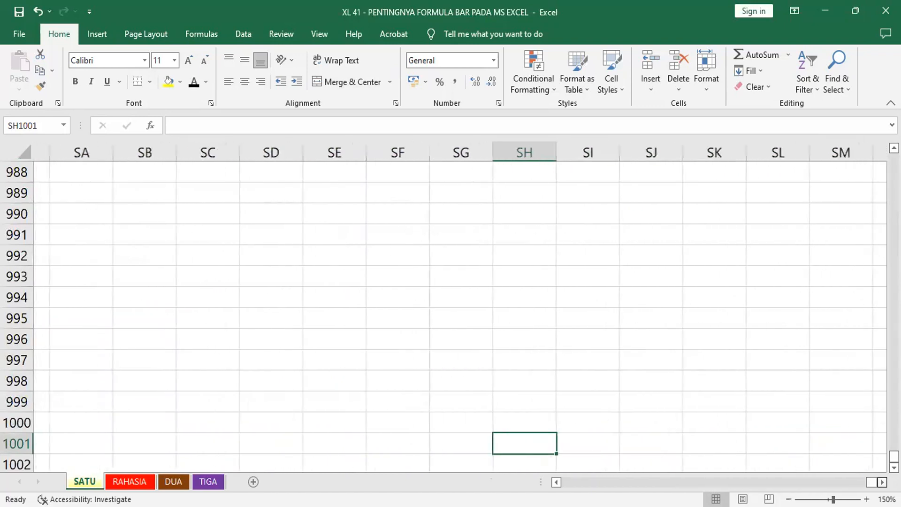
scroll(460, 314, "right", 3)
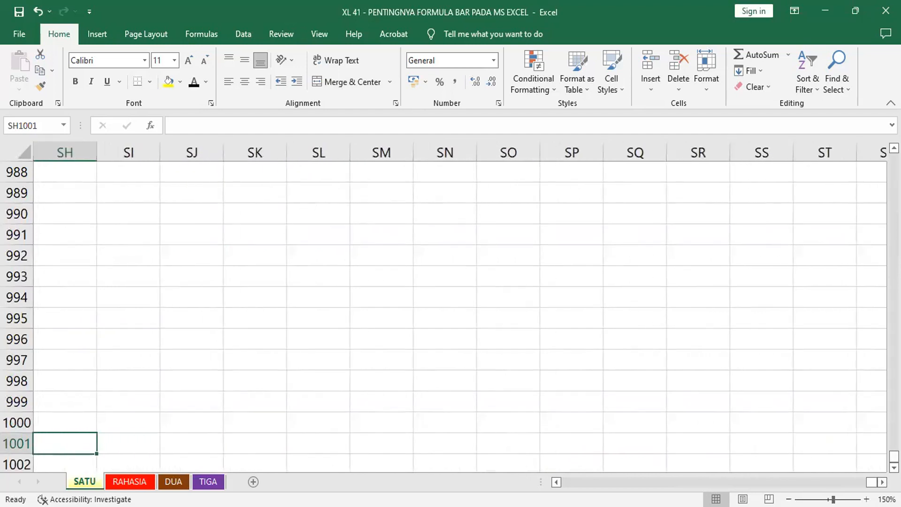
scroll(461, 314, "down", 3)
scroll(665, 432, "down", 2)
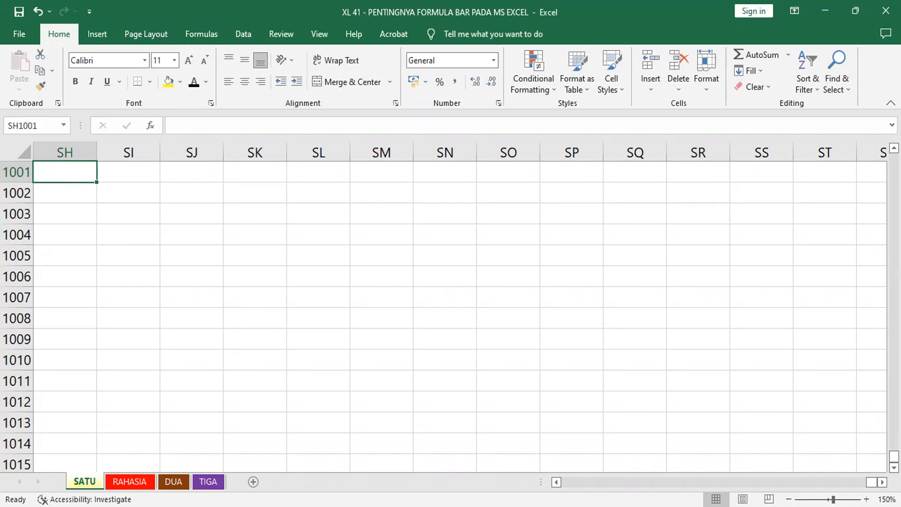
type("JAN")
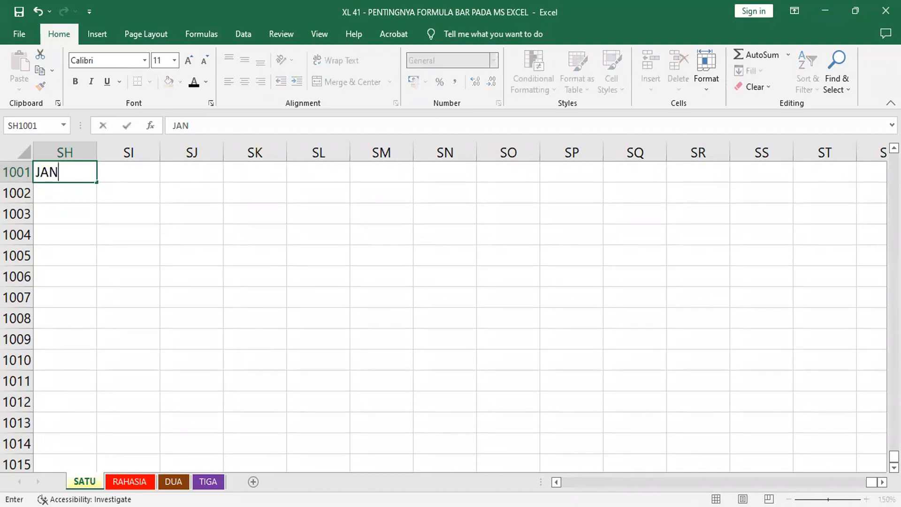
key("Return")
left_click(67, 172)
left_click_drag(97, 182, 94, 412)
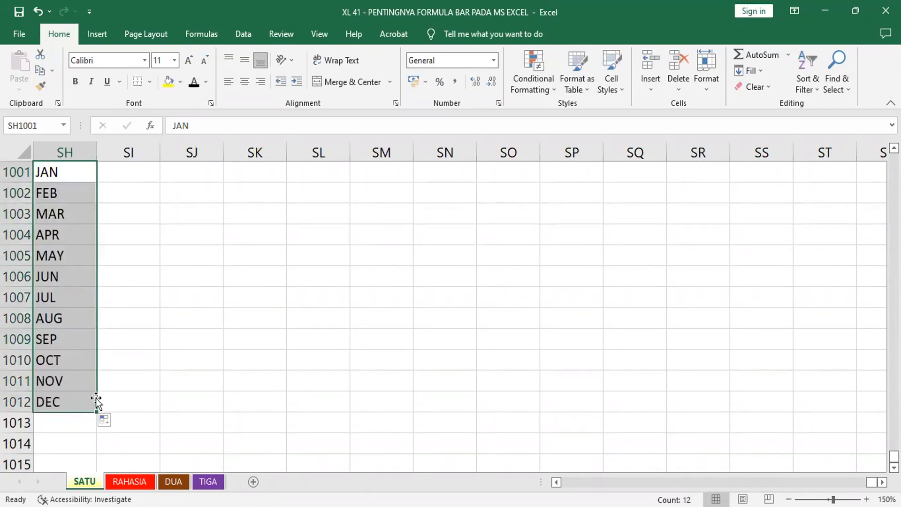
Enter MON in cell SI1001 and fill the weekday series down to SI1012.
left_click(131, 172)
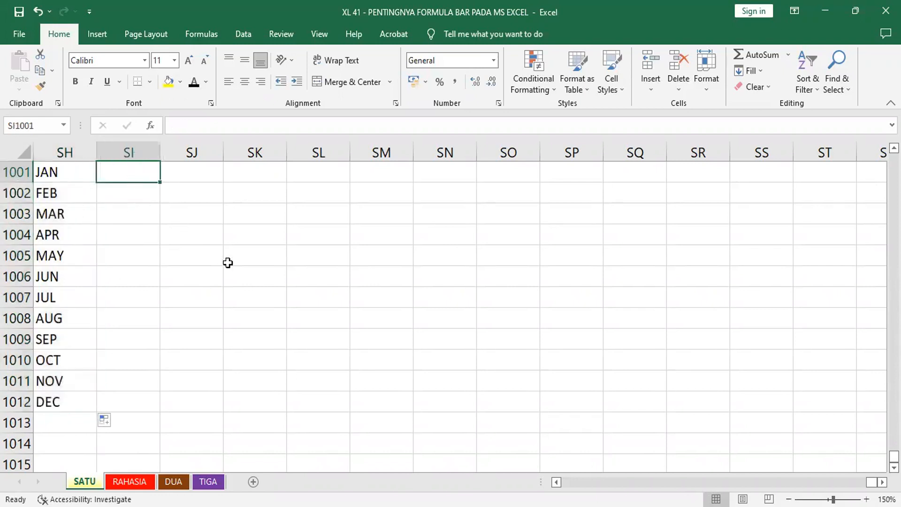
type("MON")
key("Return")
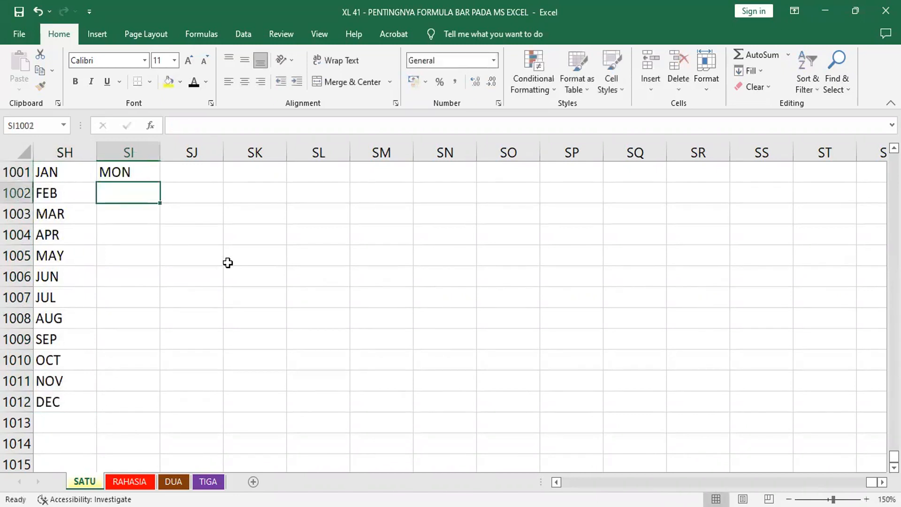
left_click(104, 173)
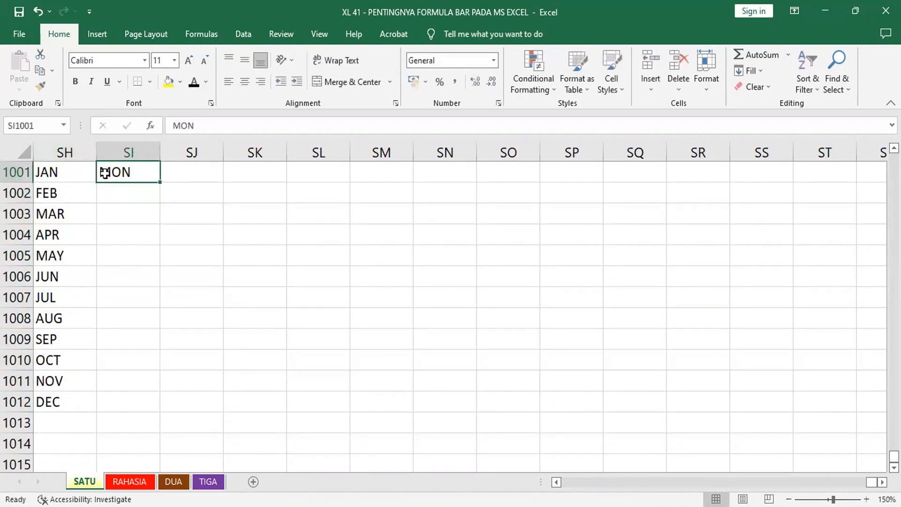
double_click(163, 183)
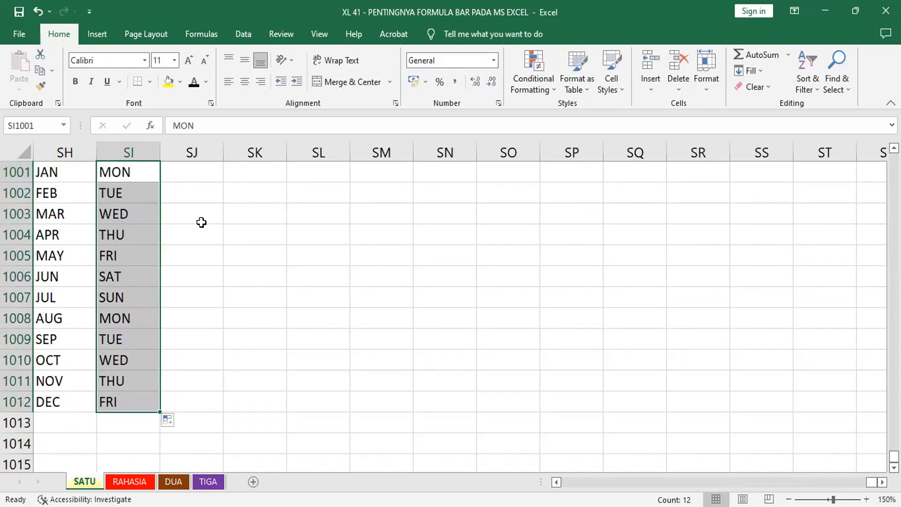
Enter SENIN in cell SJ1001 and fill it down to SJ1012.
left_click(189, 176)
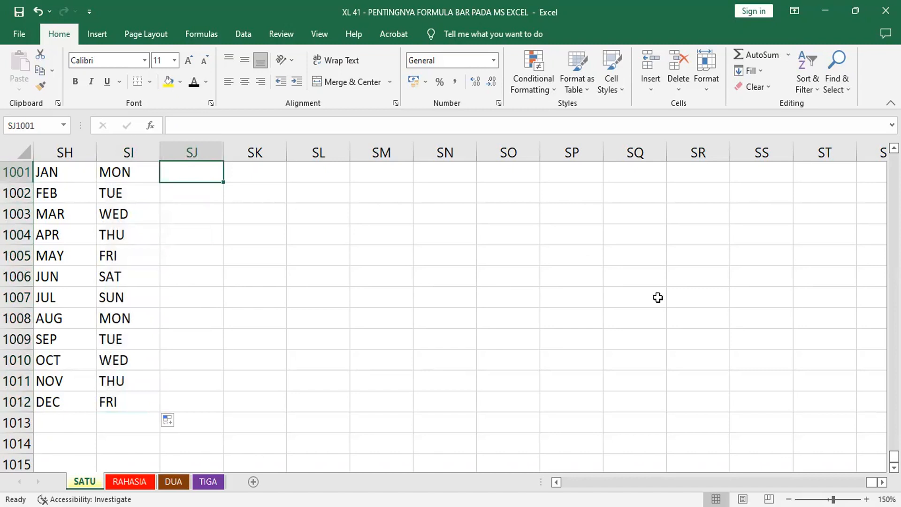
type("SENIN")
key("Return")
left_click(193, 173)
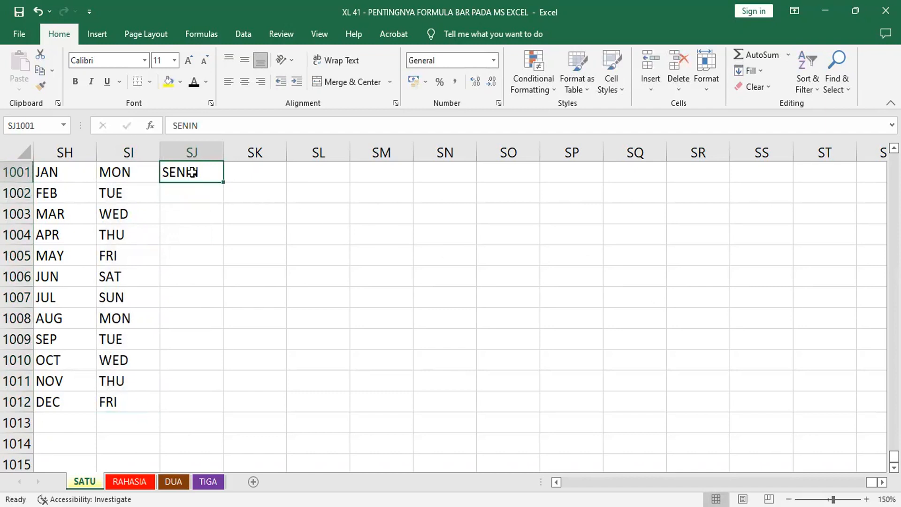
double_click(222, 182)
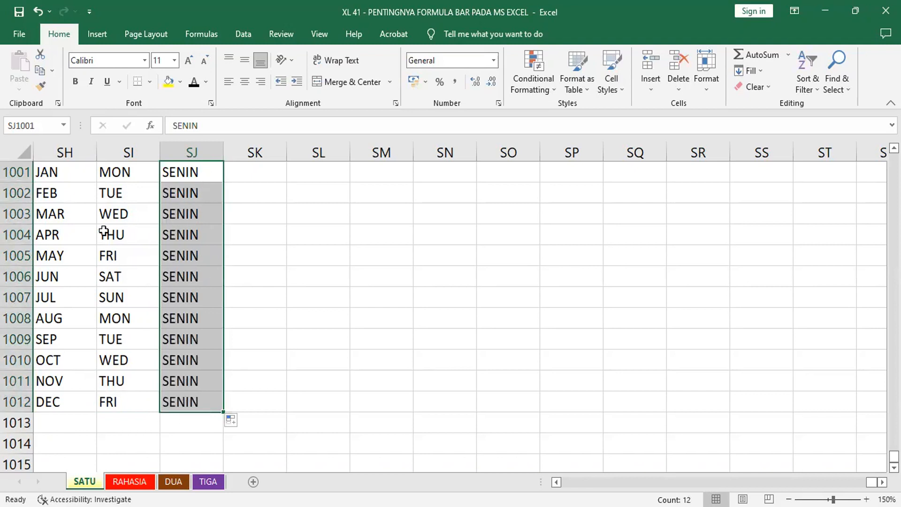
Hide the entries in SH1001:SJ1012 by setting their font colour to the lightest grey shade, and move the selection off the range.
left_click(47, 175)
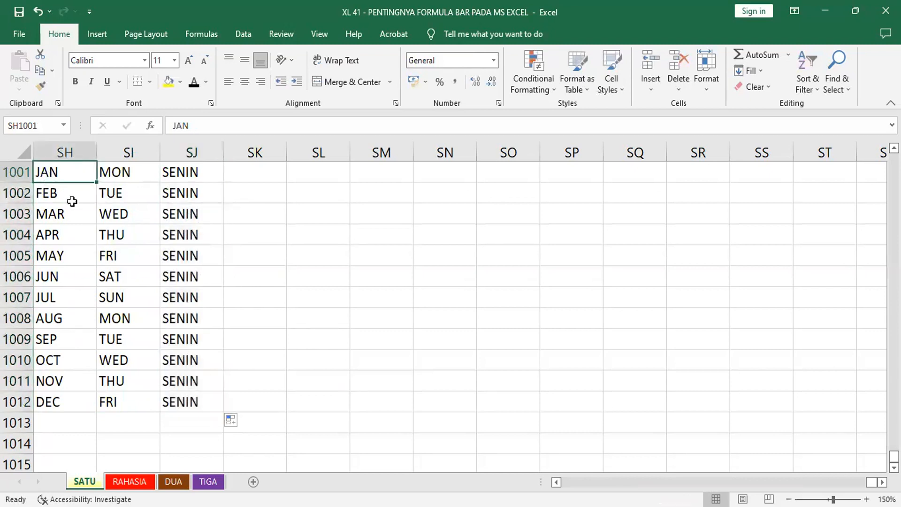
left_click(186, 398, "shift")
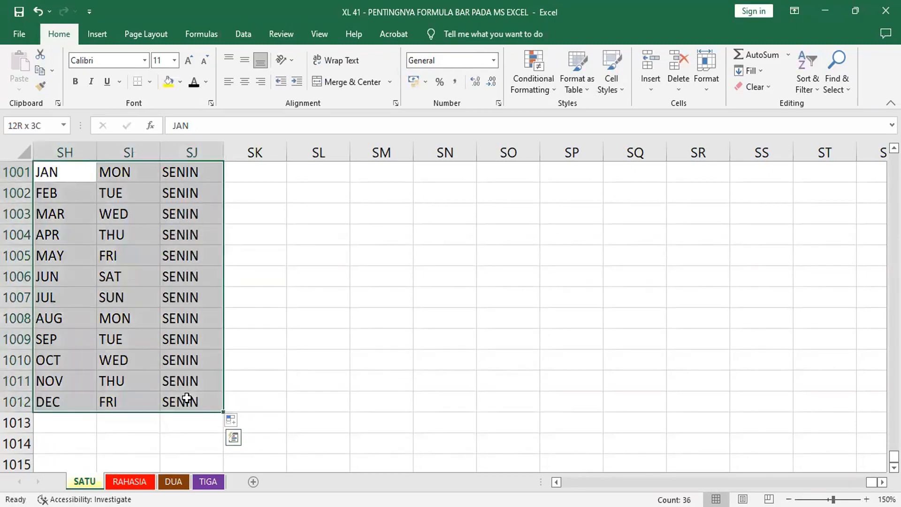
left_click(207, 83)
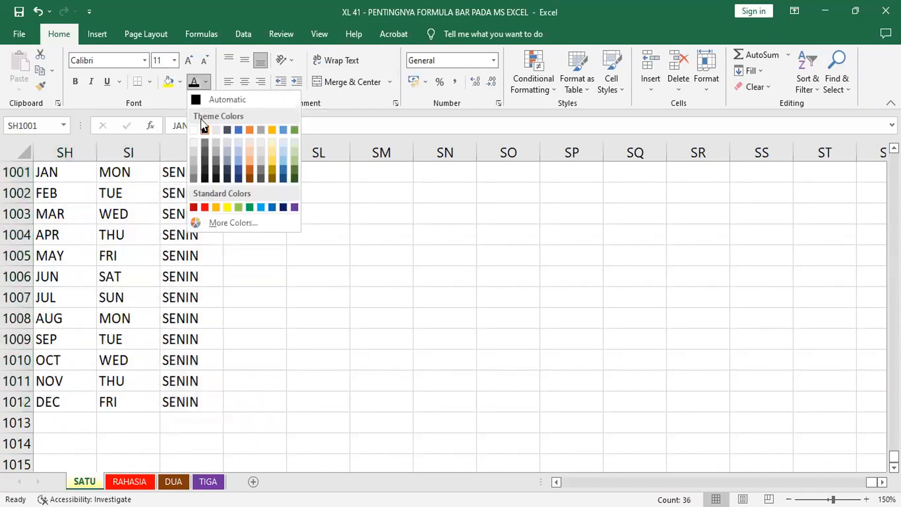
left_click(193, 142)
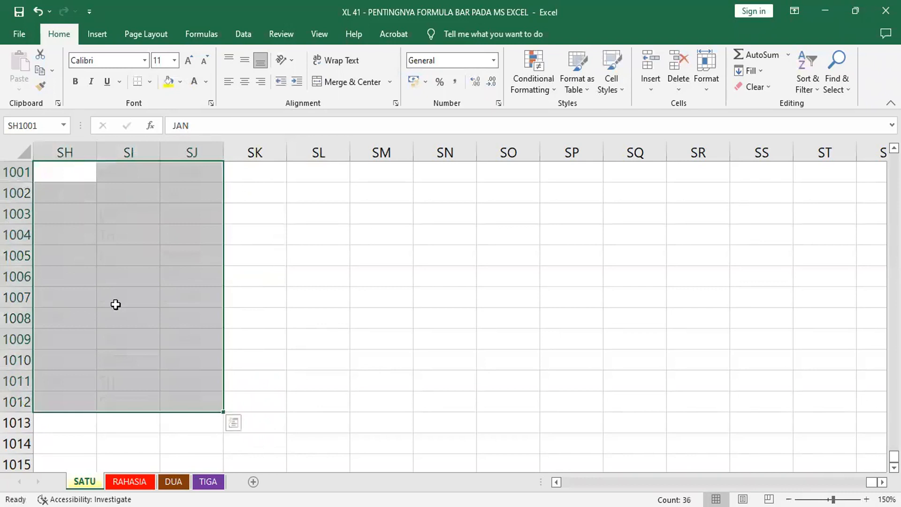
left_click(60, 179)
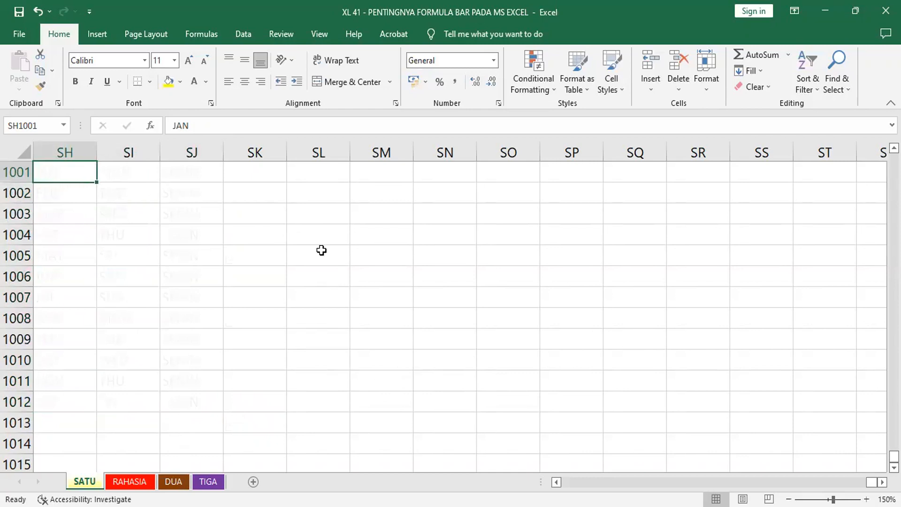
left_click(332, 275)
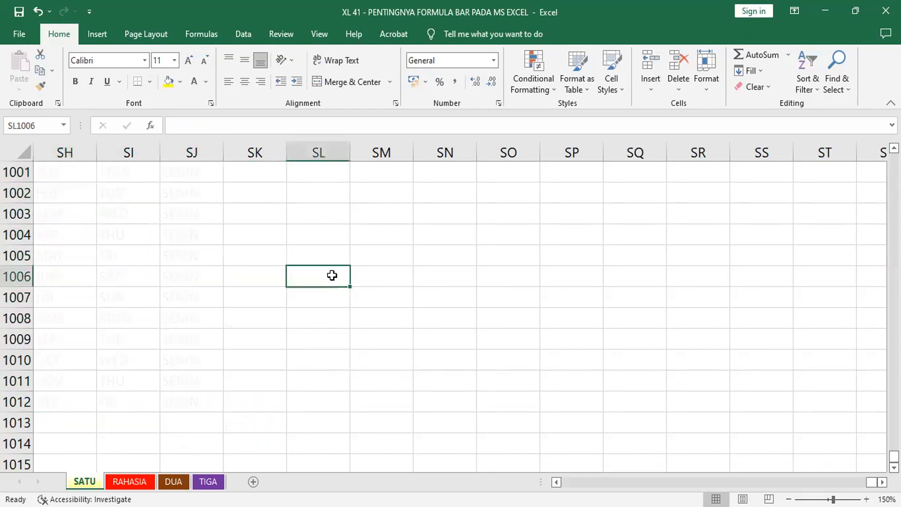
Return to cell A1 and check which named ranges the workbook lists.
key("ctrl+Home")
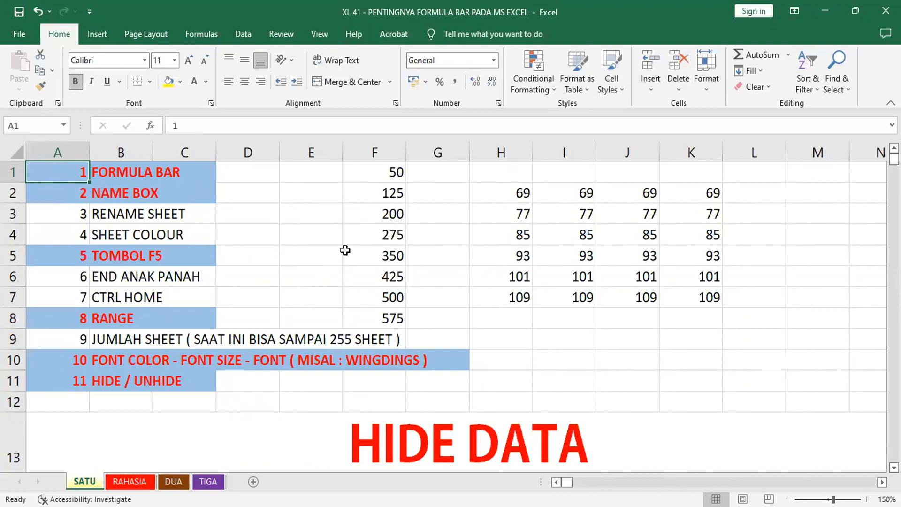
left_click(64, 127)
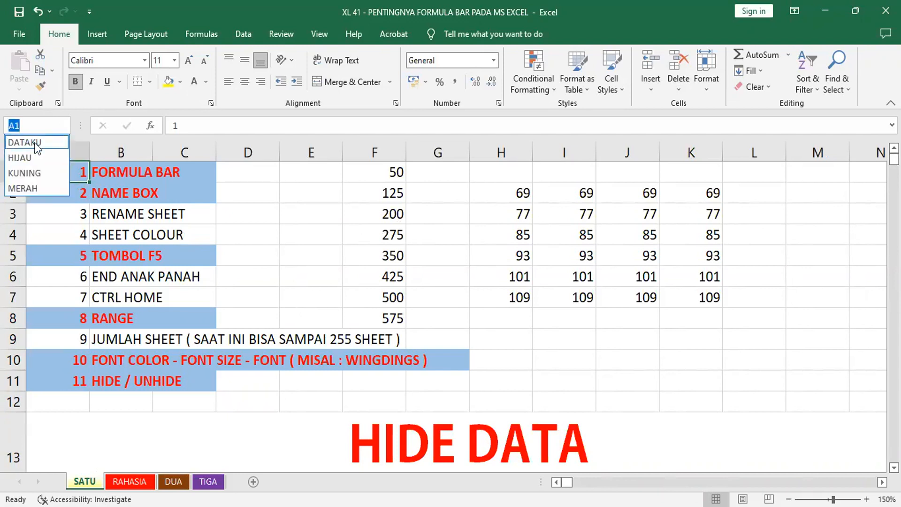
left_click(292, 235)
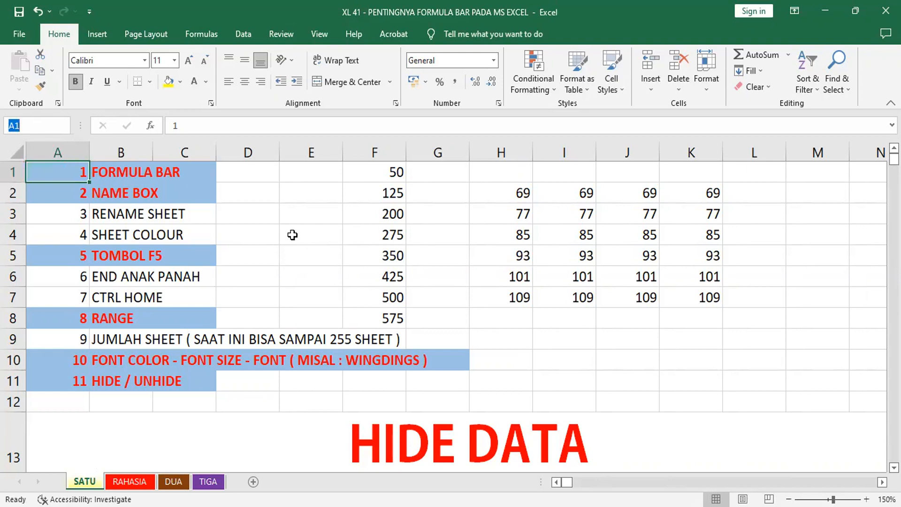
Jump directly to the distant cell SH1001 and bring the concealed block SH1001:SJ1012 into view.
left_click(279, 288)
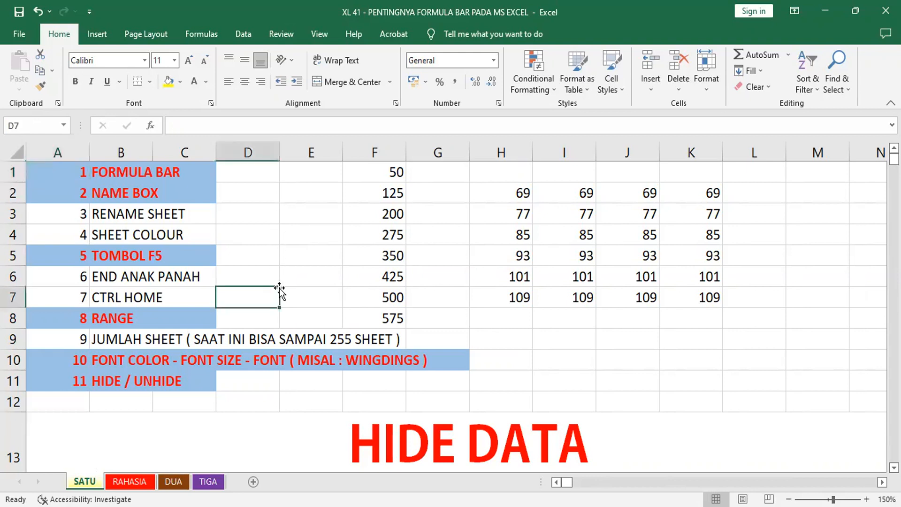
left_click(64, 125)
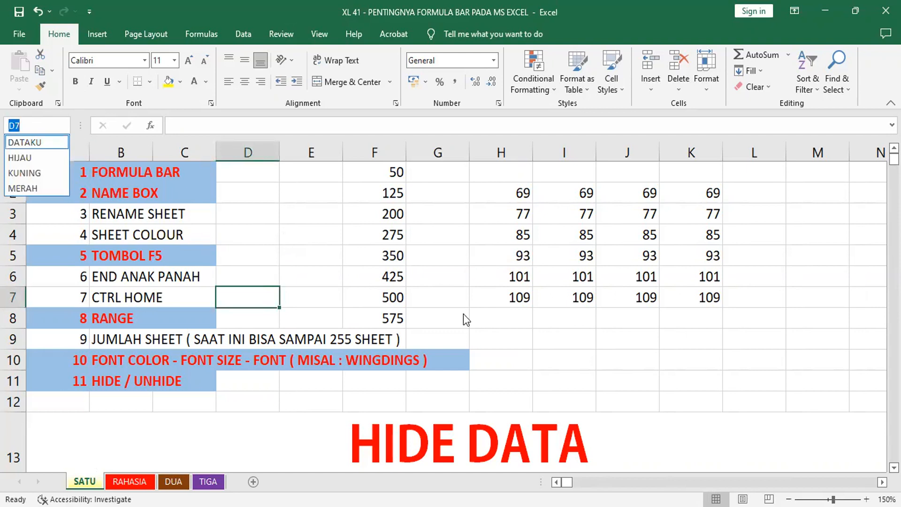
type("SH1001")
key("Return")
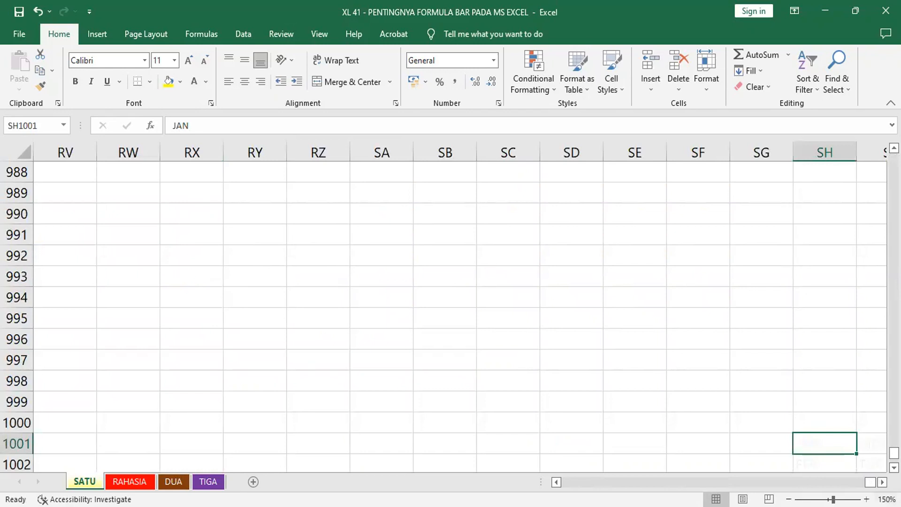
scroll(472, 307, "right", 5)
scroll(461, 314, "right", 7)
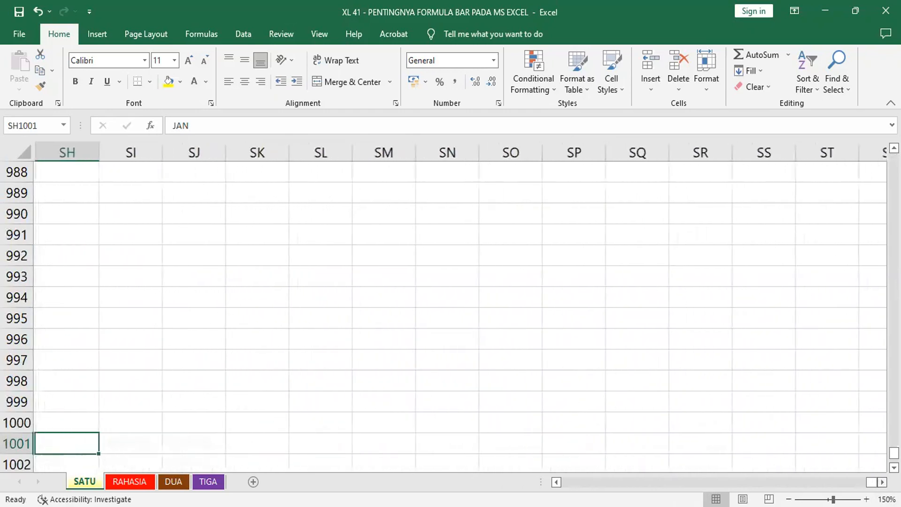
scroll(460, 315, "down", 2)
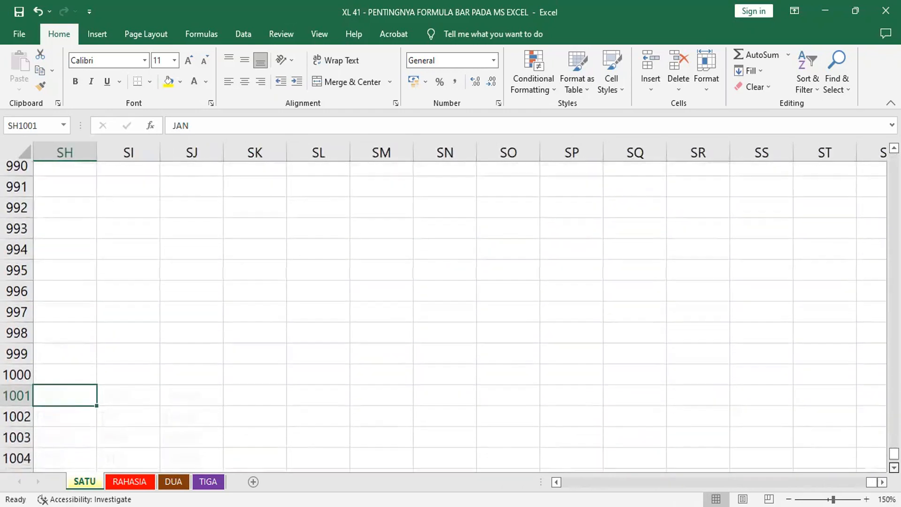
scroll(460, 315, "down", 3)
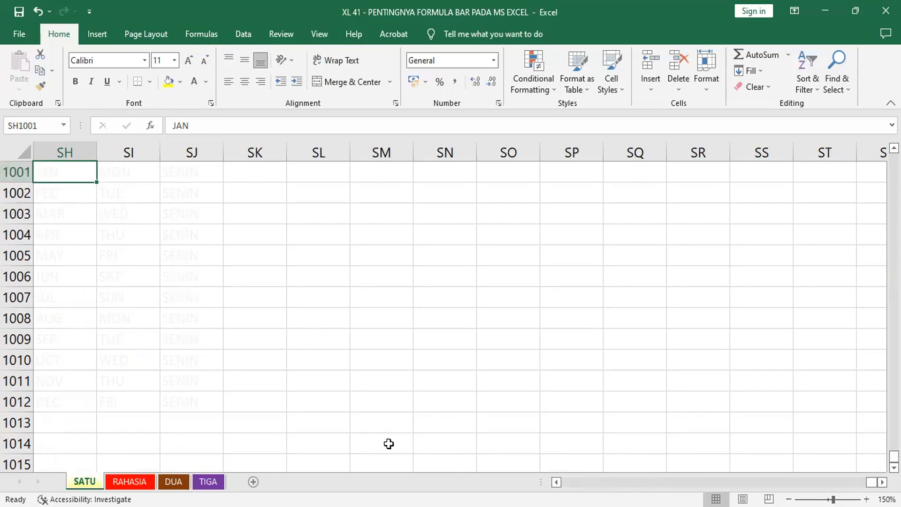
Reveal the concealed entries by setting the font colour of SH1001:SN1015 to black, and return to cell A1.
left_click(466, 453, "shift")
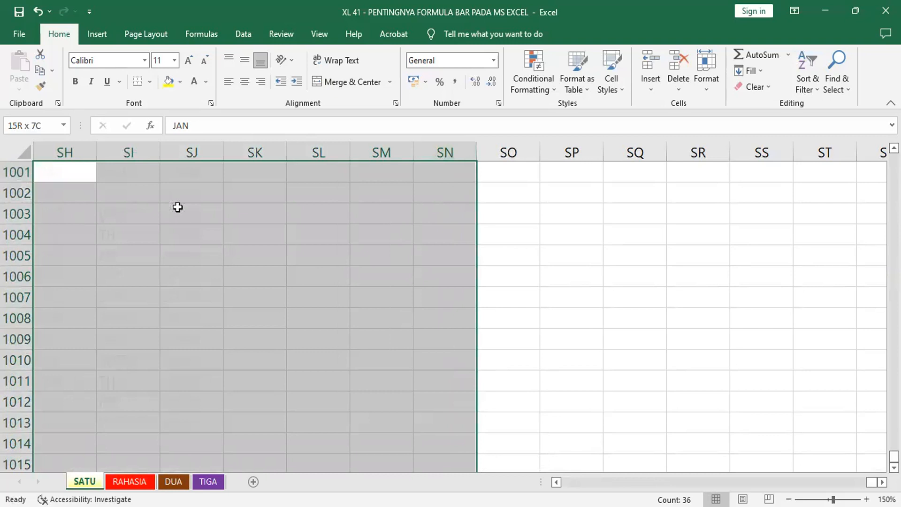
left_click(207, 80)
left_click(199, 100)
left_click(246, 257)
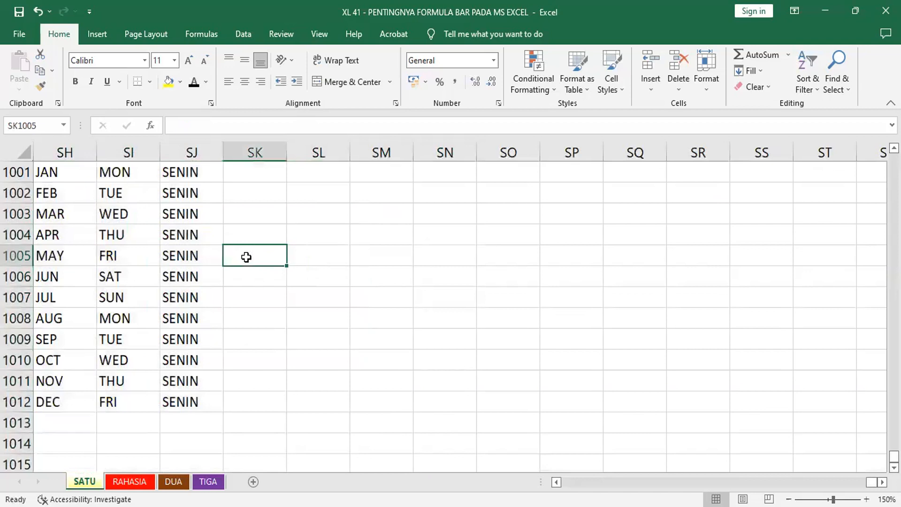
key("ctrl+Home")
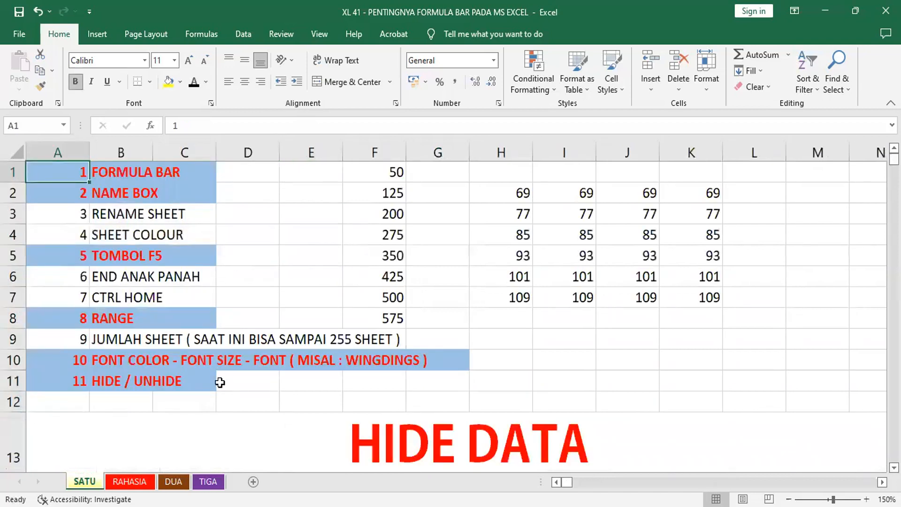